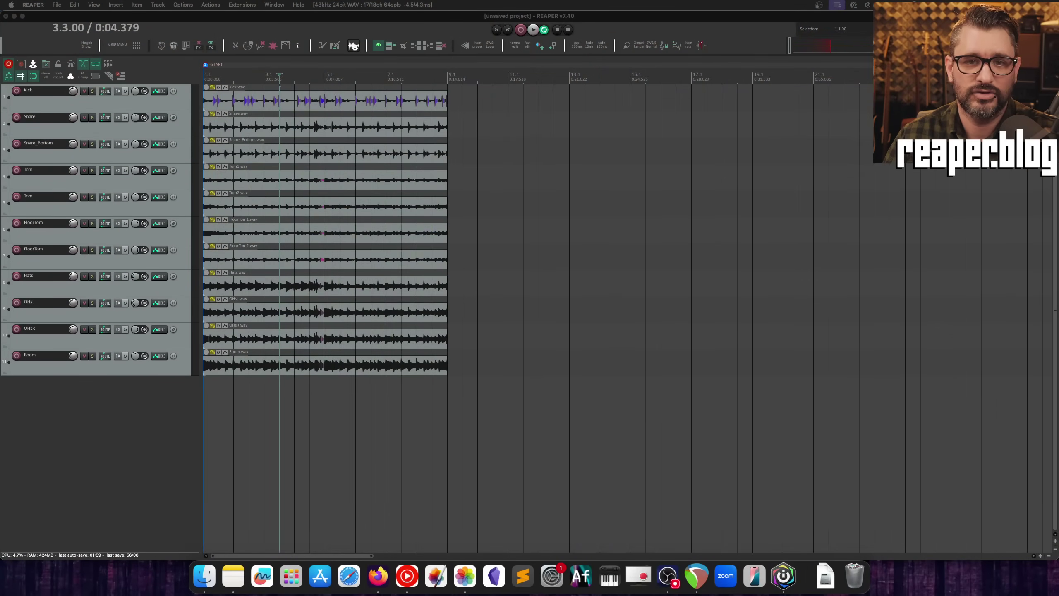
- Return to the project start and play the unaligned drum tracks through to the end
{"action": "left_click", "coordinate": [313, 101]}
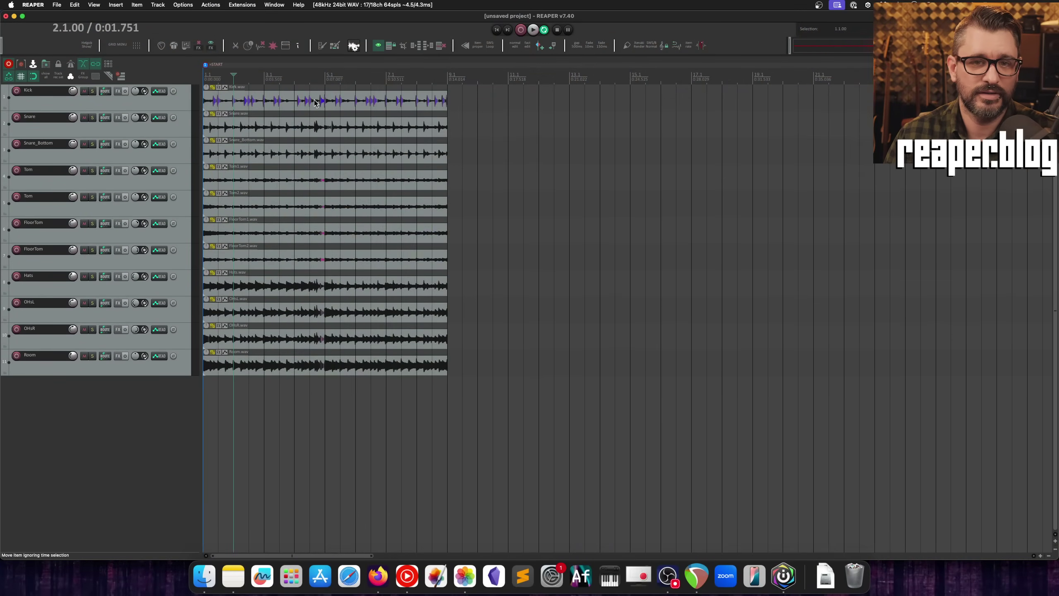
{"action": "key", "text": "Home"}
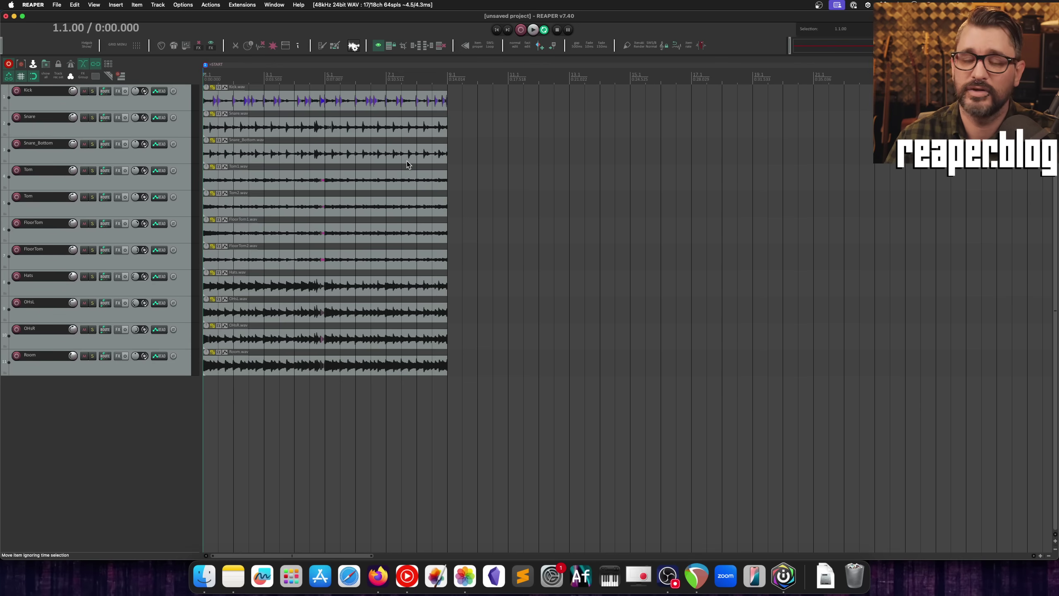
{"action": "key", "text": "space"}
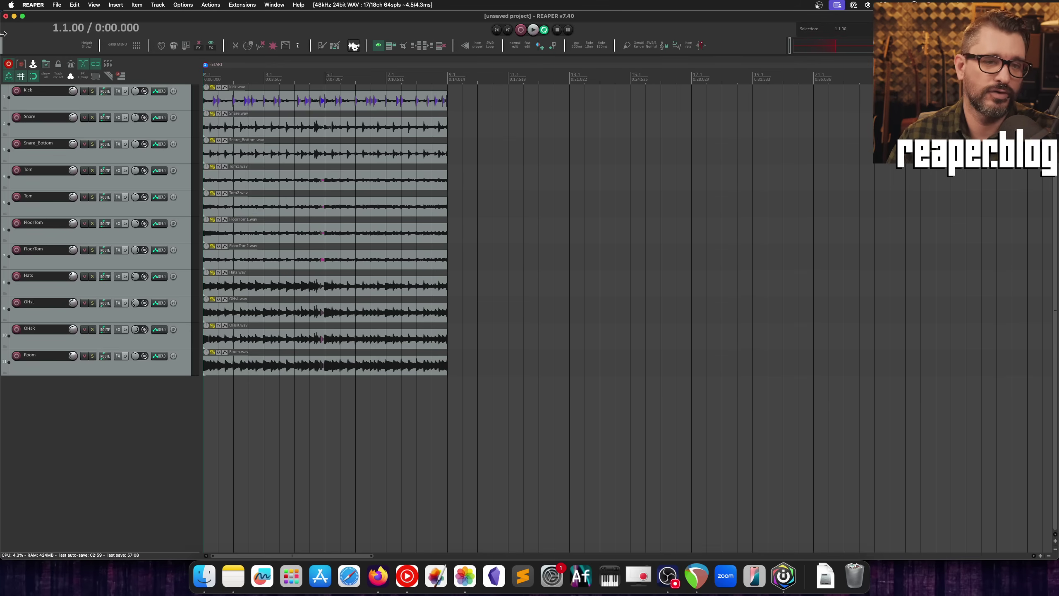
- Select the Snare_Bottom track and briefly play the drums, then stop playback
{"action": "left_click", "coordinate": [179, 147]}
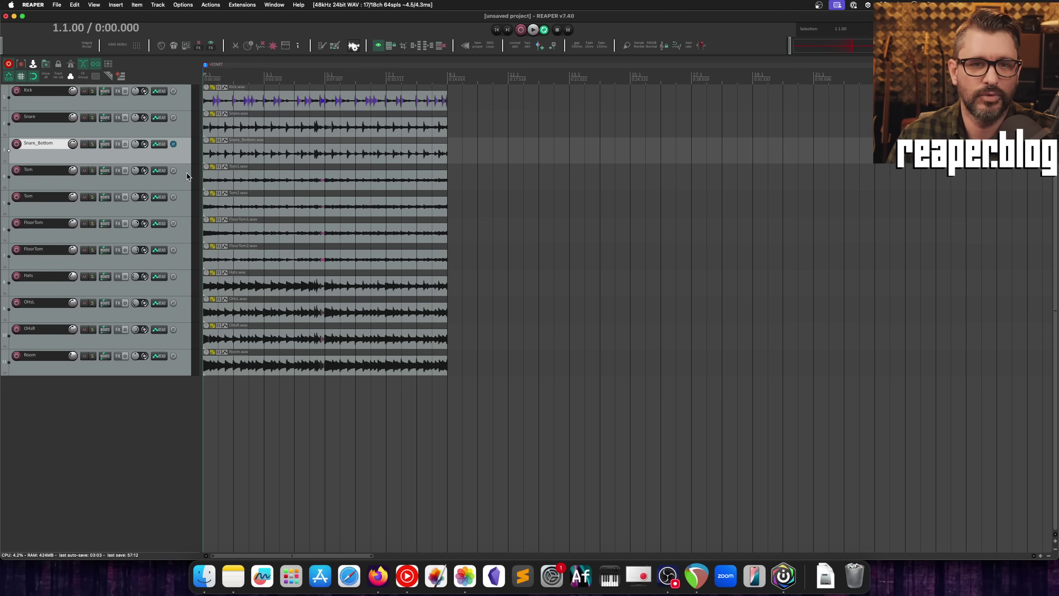
{"action": "key", "text": "space"}
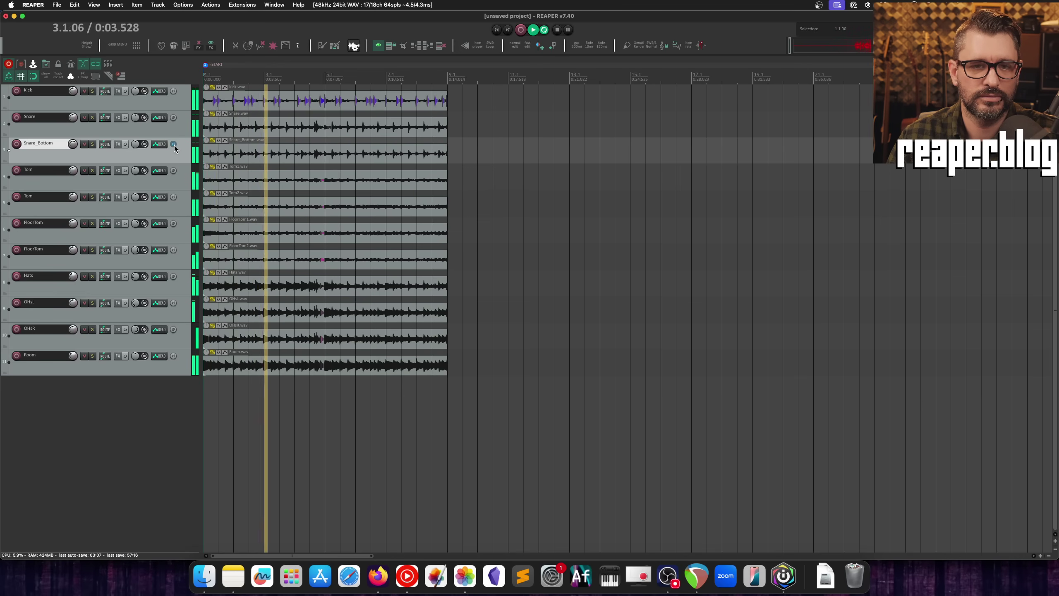
{"action": "key", "text": "space"}
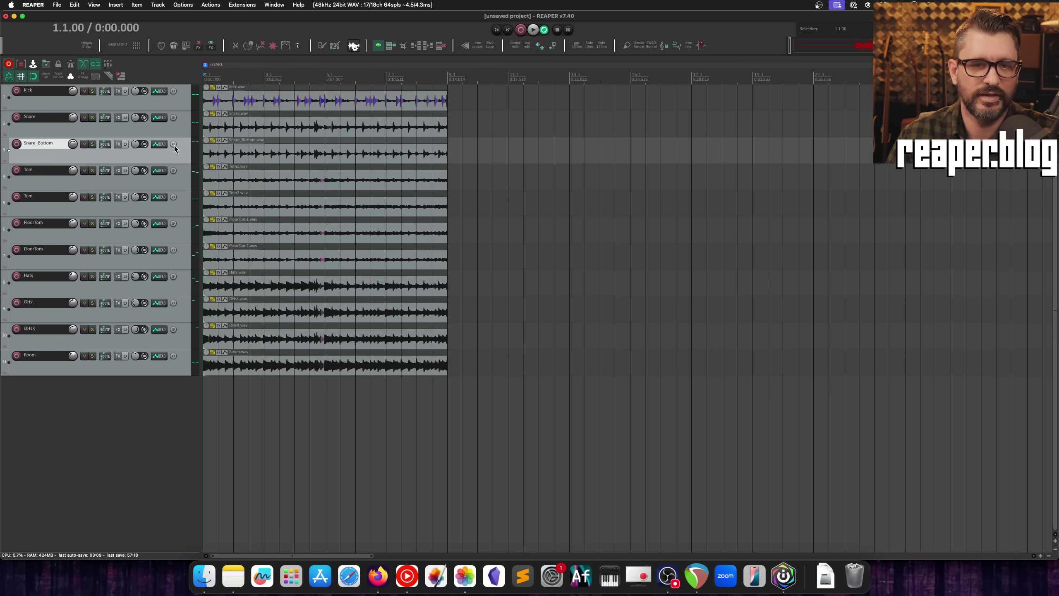
- Select all drum items and run the Item edit: Phase alignment action
{"action": "left_click", "coordinate": [244, 104]}
{"action": "key", "text": "shift+slash"}
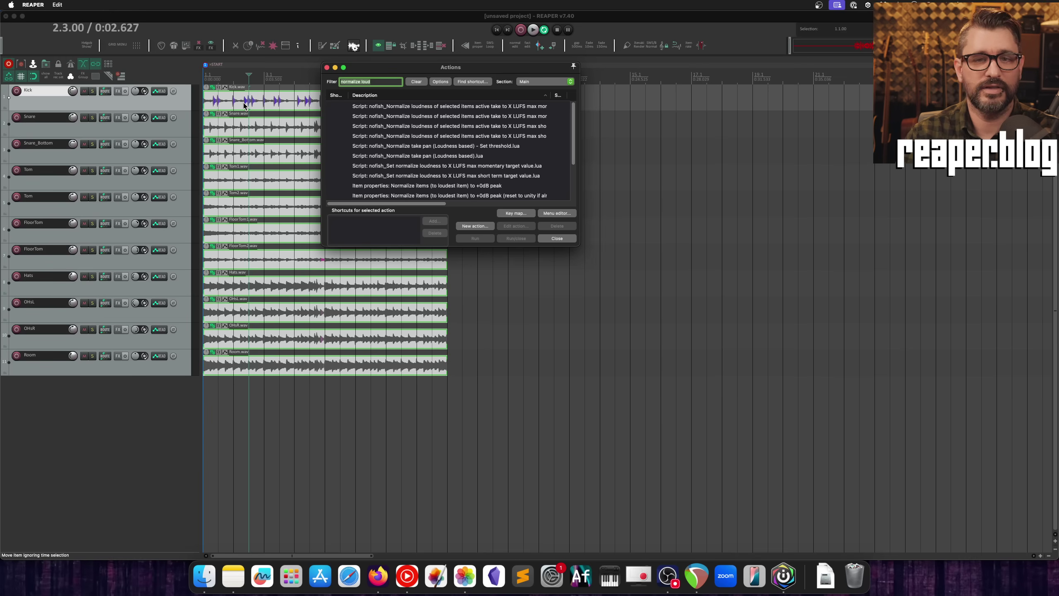
{"action": "type", "text": "phase ali"}
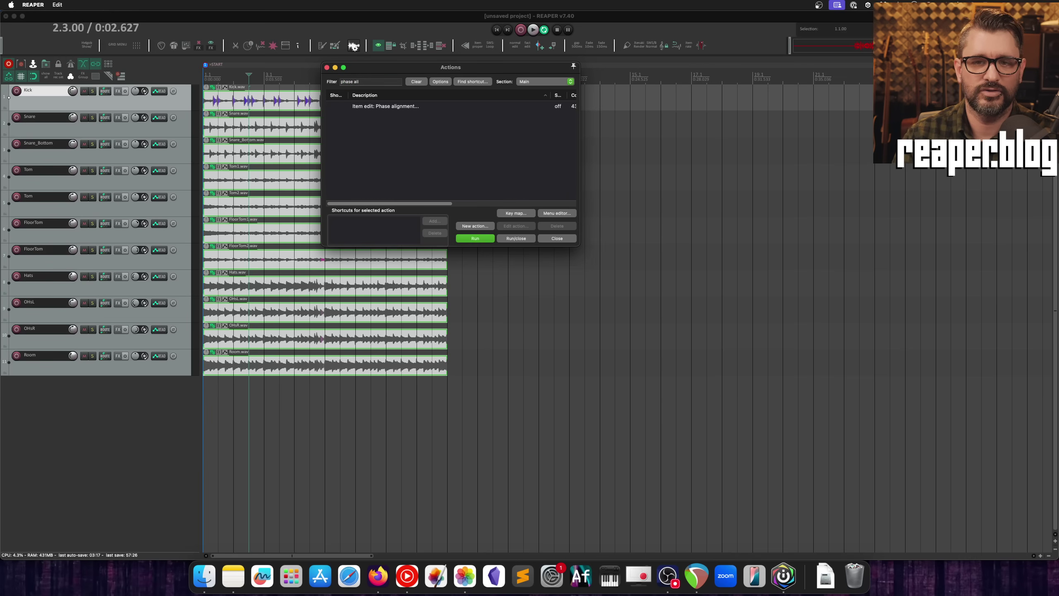
{"action": "key", "text": "Return"}
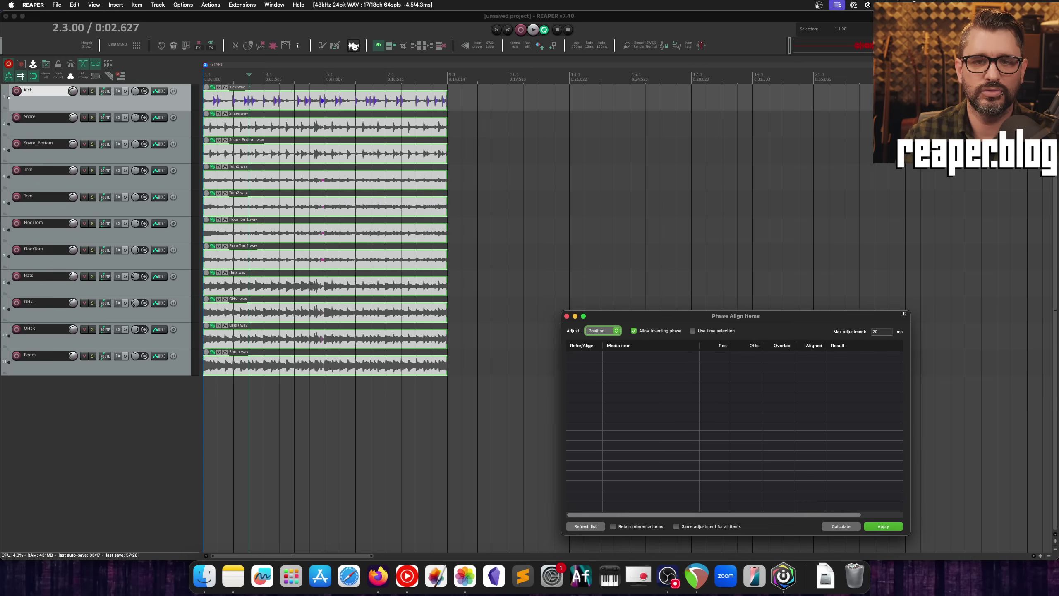
{"action": "left_click_drag", "start_coordinate": [625, 317], "coordinate": [514, 111]}
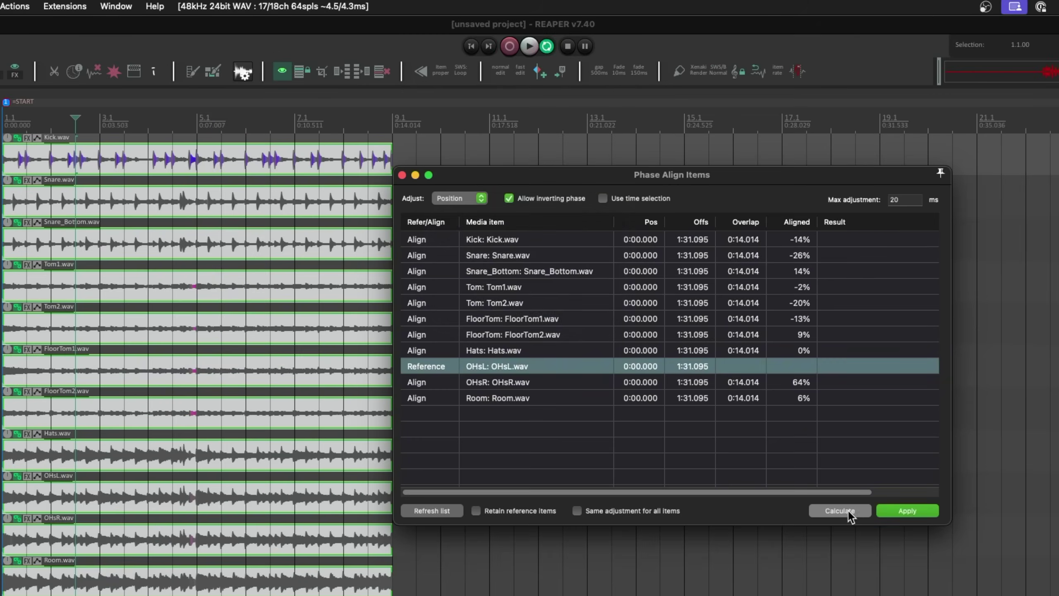
- Calculate and apply the alignment to OHsL, moving the Kick 11.9 ms later
{"action": "left_click", "coordinate": [732, 320]}
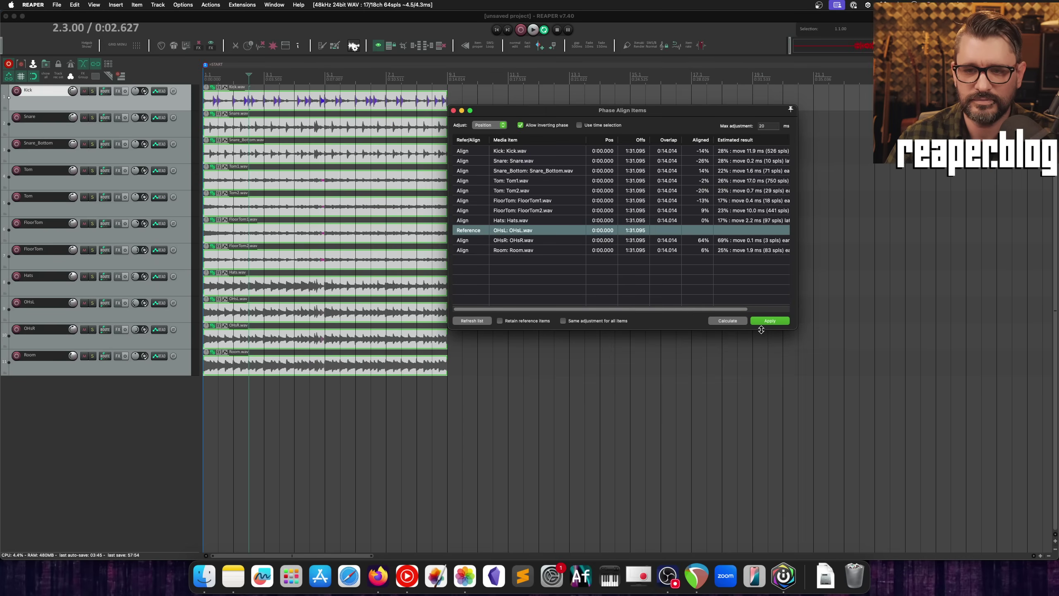
{"action": "left_click", "coordinate": [770, 321]}
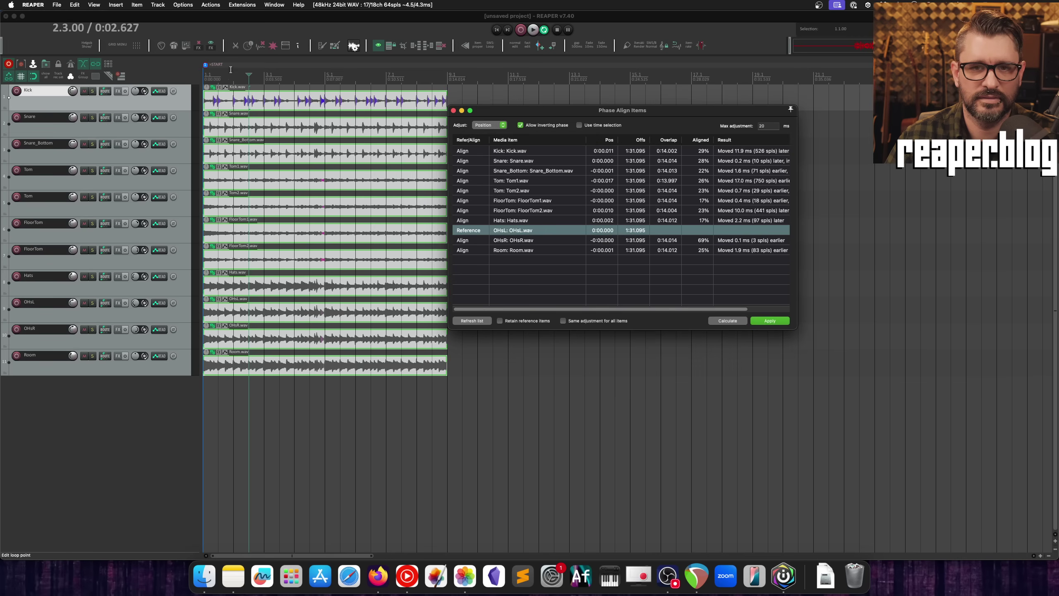
{"action": "left_click", "coordinate": [207, 44]}
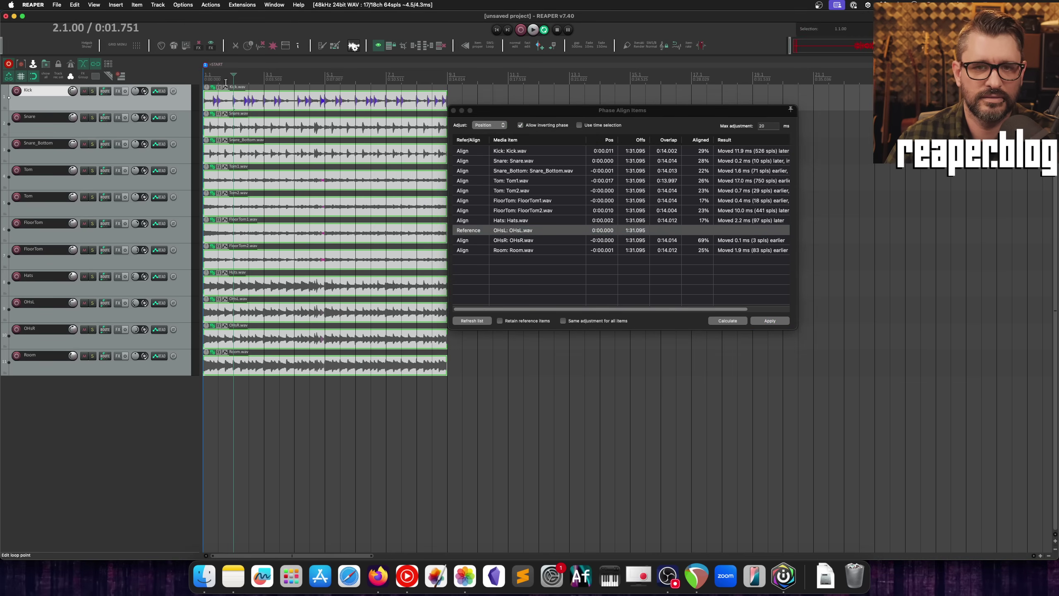
- Play the phase-aligned drums from the project start
{"action": "left_click", "coordinate": [205, 79]}
{"action": "key", "text": "space"}
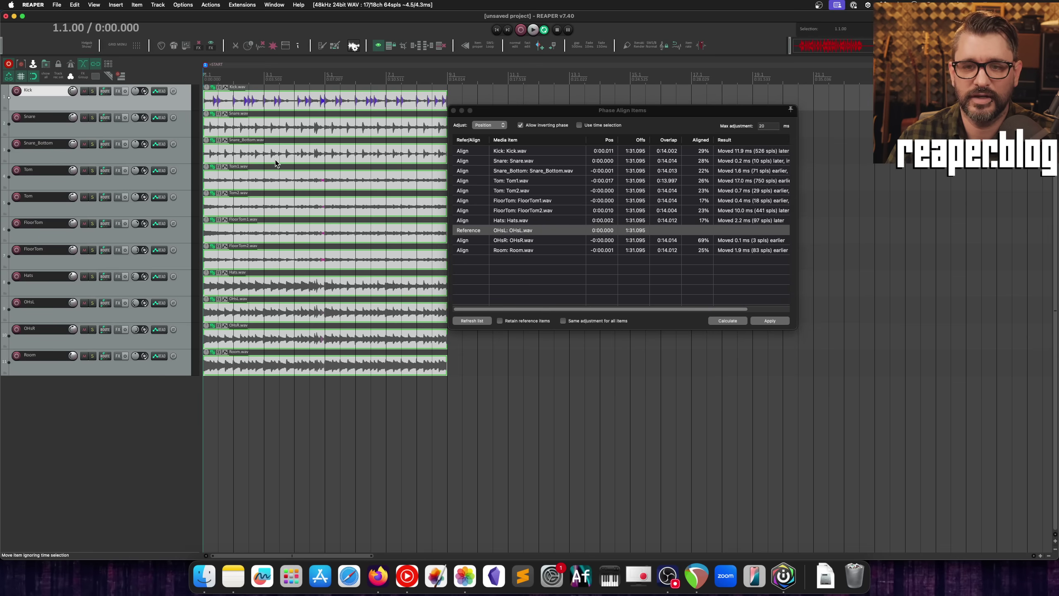
- Undo the first phase alignment of the drum items
{"action": "left_click_drag", "start_coordinate": [471, 141], "coordinate": [504, 195]}
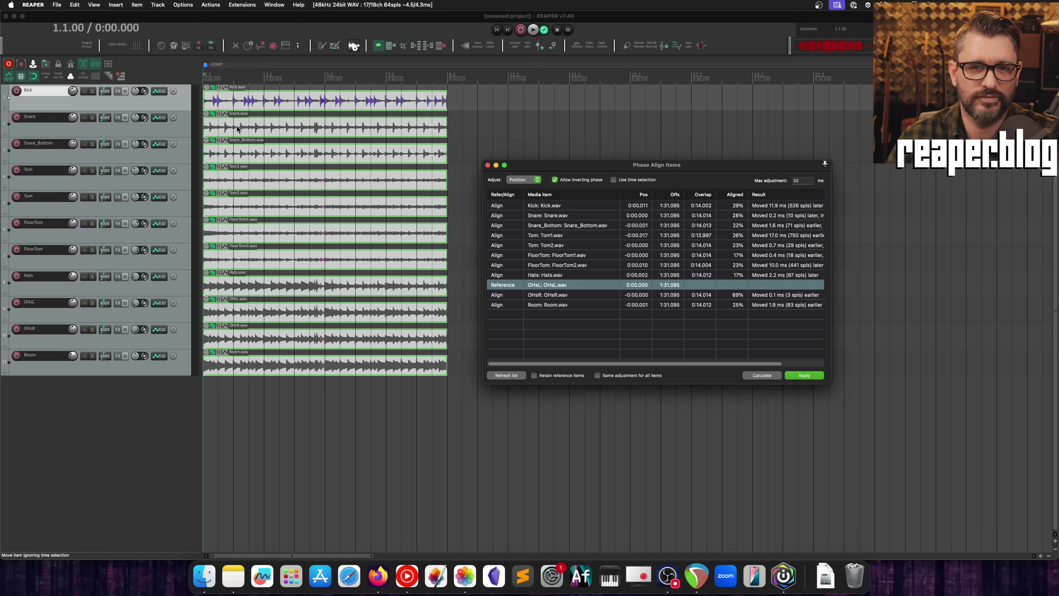
{"action": "left_click", "coordinate": [183, 108]}
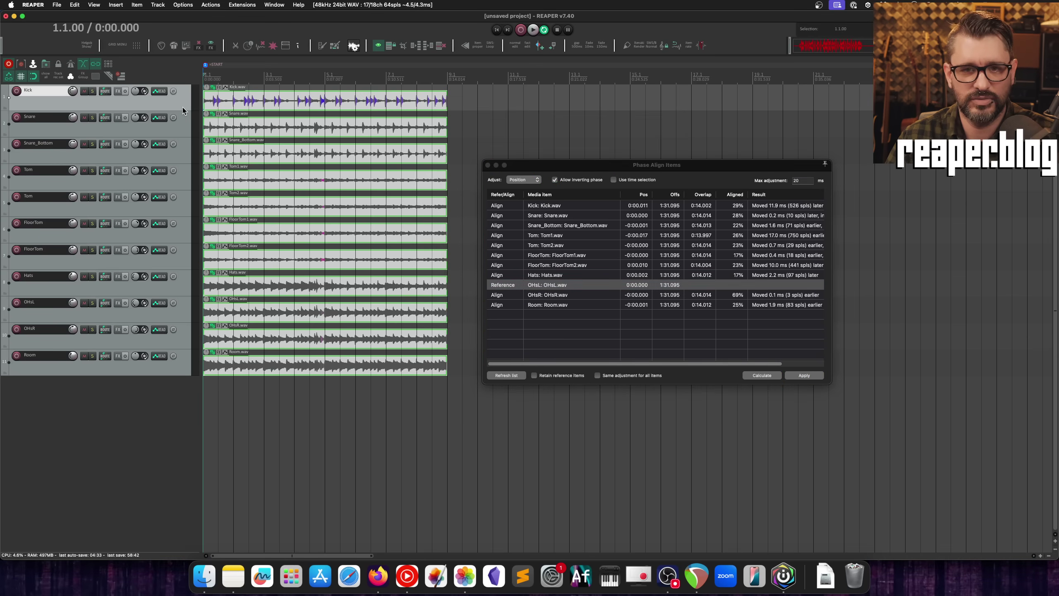
{"action": "key", "text": "super+z"}
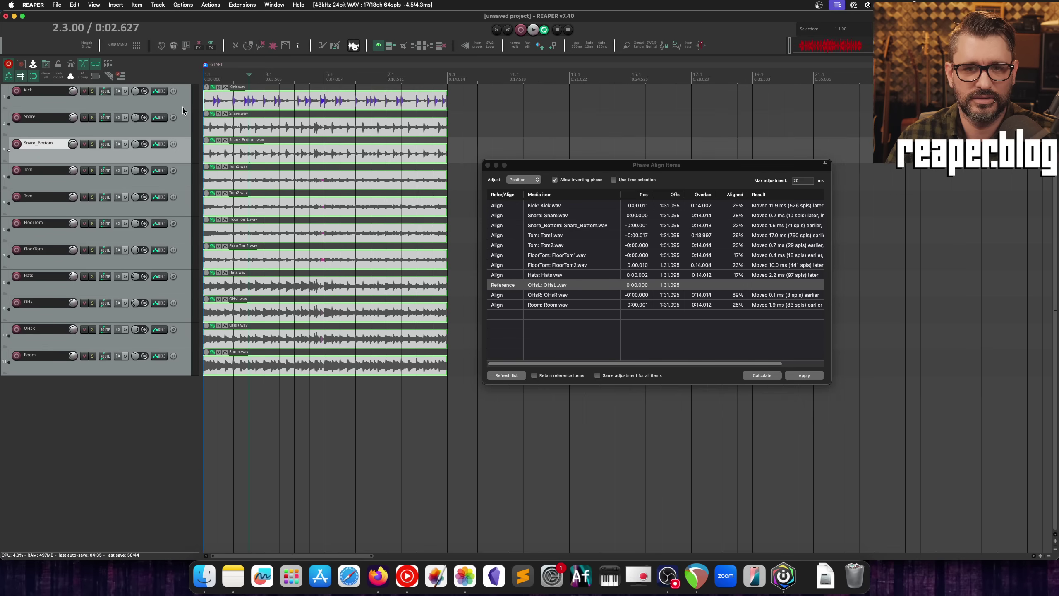
{"action": "key", "text": "super+z"}
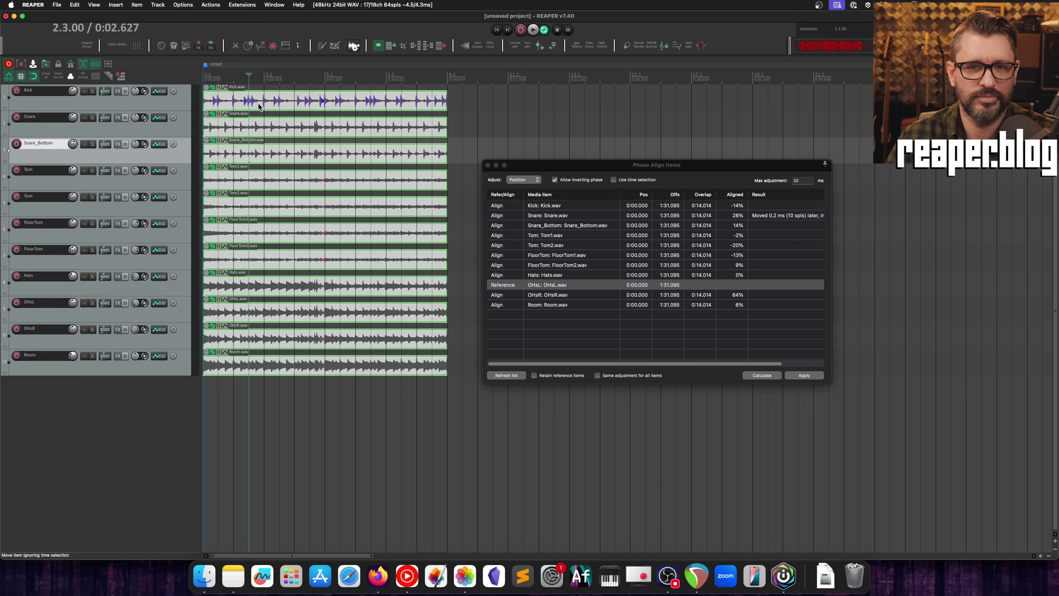
- Duplicate all drum items to bar 11 on the timeline
{"action": "left_click_drag", "start_coordinate": [542, 170], "coordinate": [537, 319]}
{"action": "left_click_drag", "start_coordinate": [311, 100], "coordinate": [619, 101]}
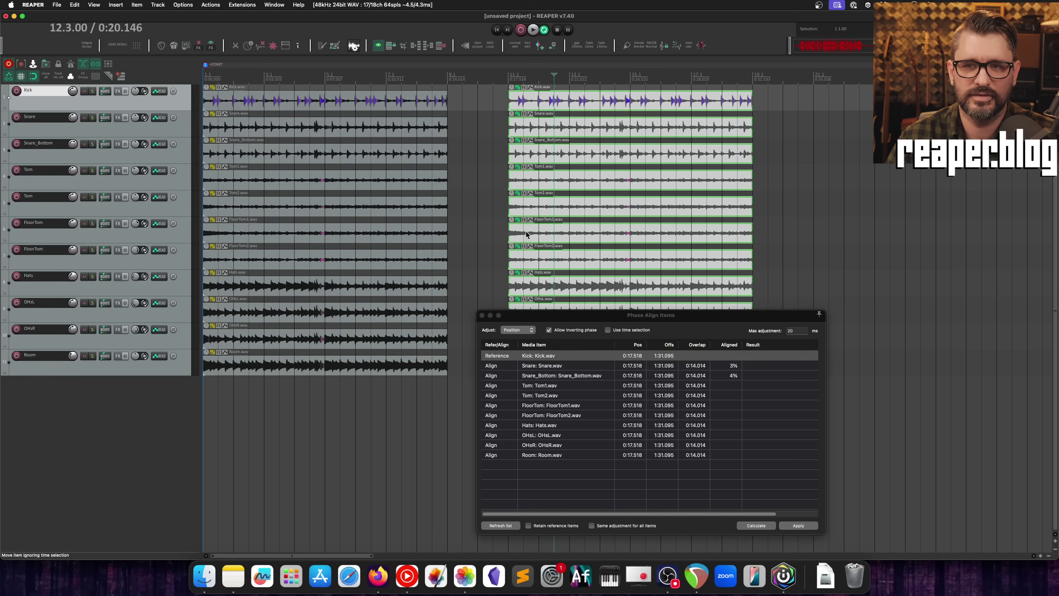
{"action": "left_click_drag", "start_coordinate": [558, 319], "coordinate": [497, 187]}
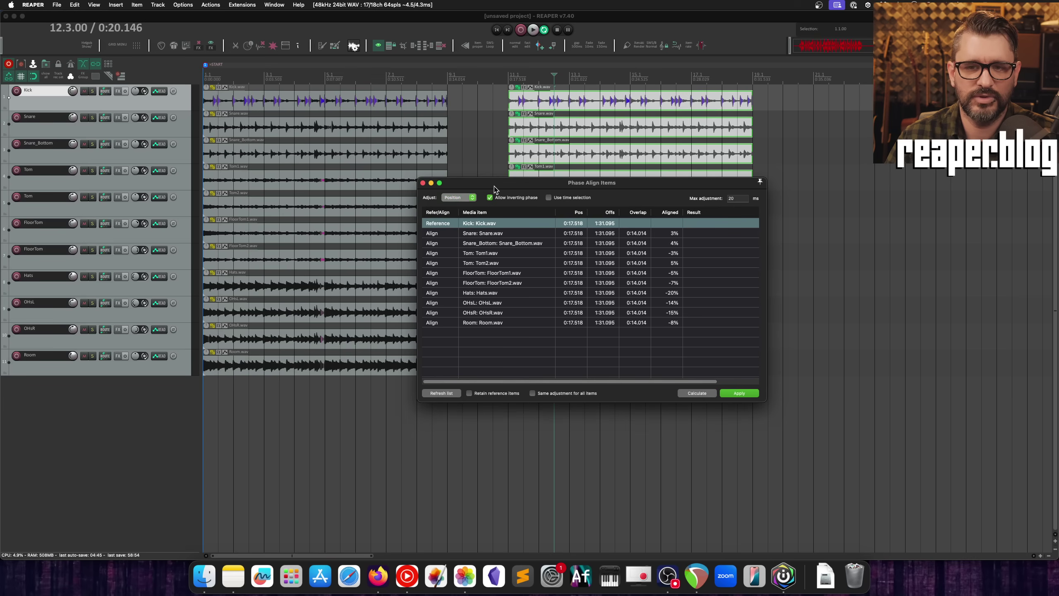
- Align the copies to the Kick, moving Snare 0.9 ms and Room 18.4 ms earlier
{"action": "left_click_drag", "start_coordinate": [494, 186], "coordinate": [569, 218]}
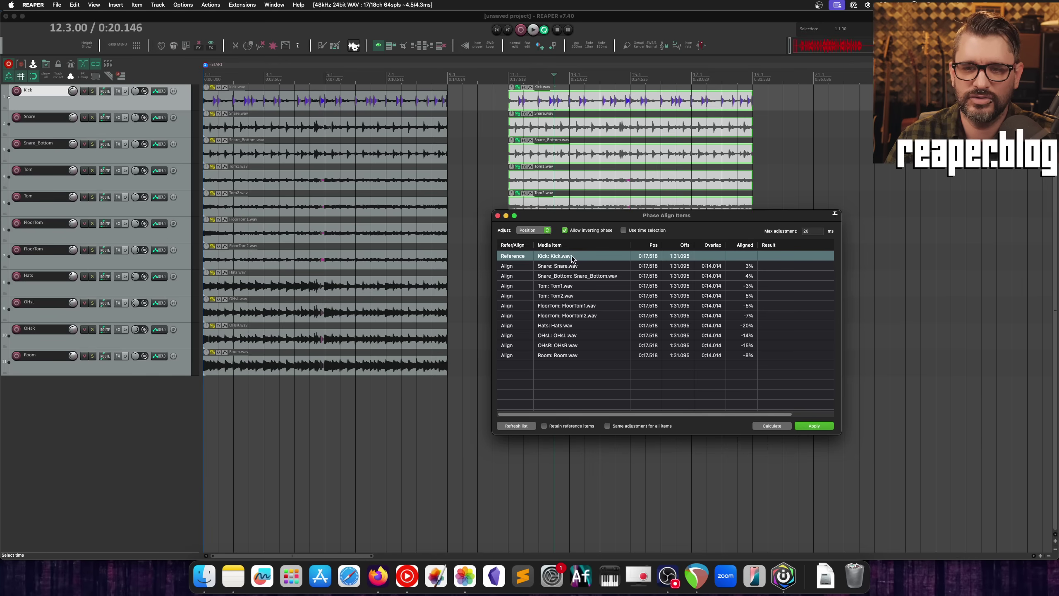
{"action": "left_click", "coordinate": [771, 426]}
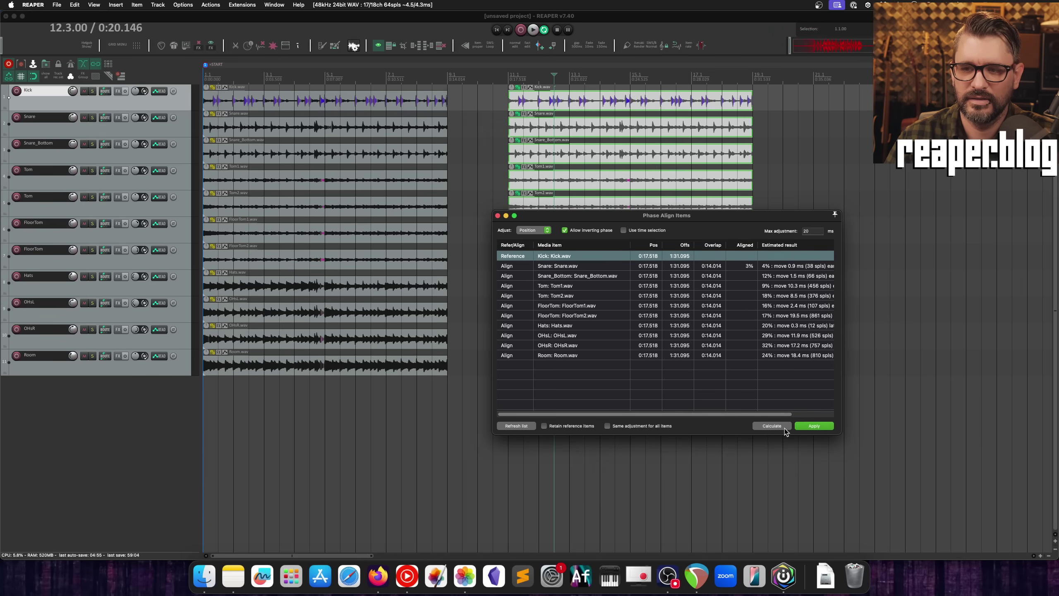
{"action": "left_click", "coordinate": [813, 426]}
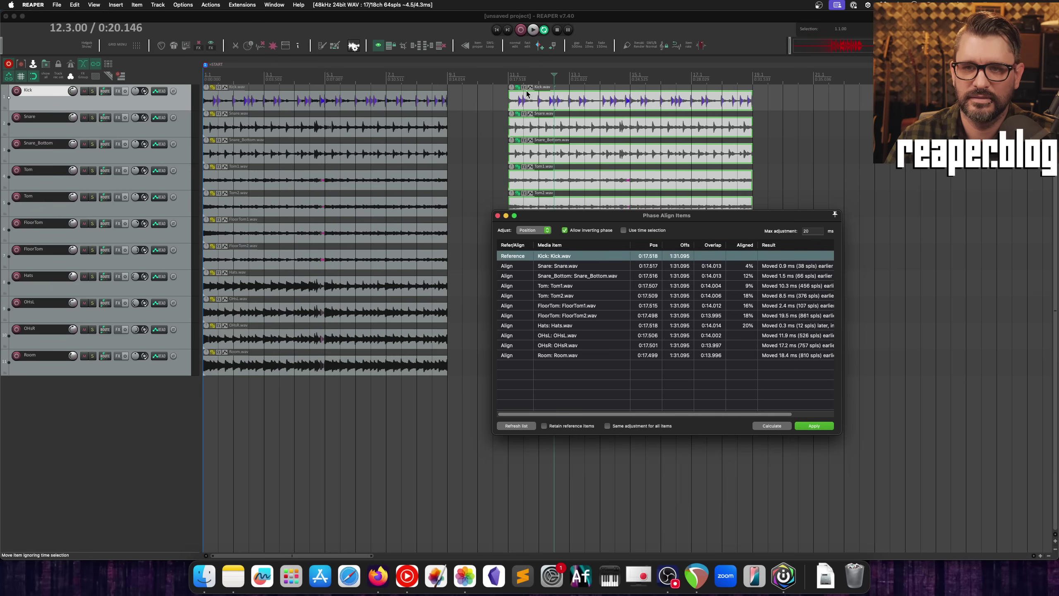
- Zoom out and scroll the timeline to show both the original items and the bar-11 copies
{"action": "left_click", "coordinate": [512, 78]}
{"action": "scroll", "coordinate": [529, 115], "scroll_direction": "up", "scroll_amount": 8}
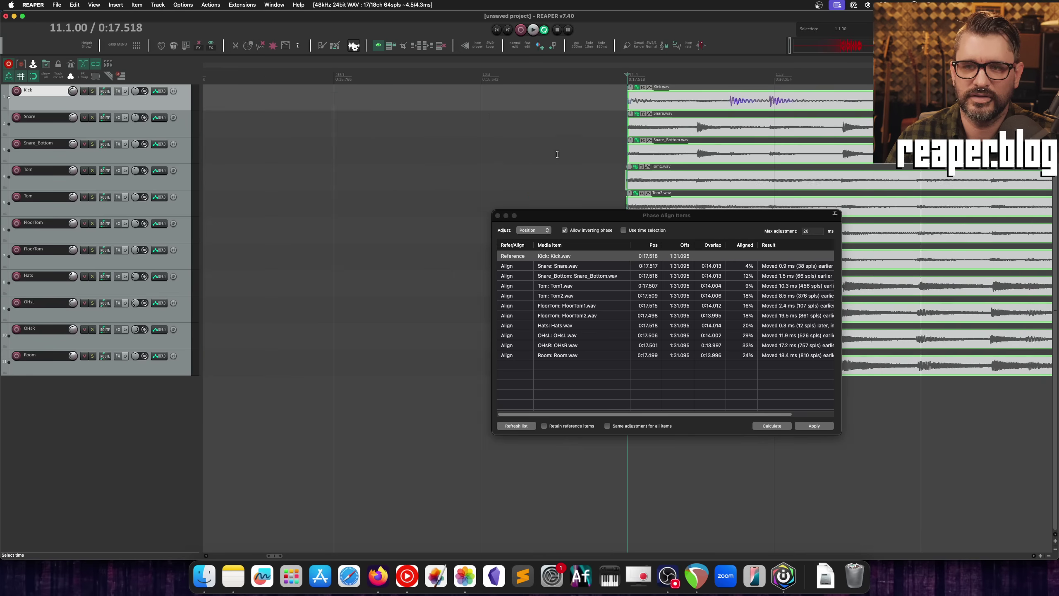
{"action": "scroll", "coordinate": [590, 167], "scroll_direction": "up", "scroll_amount": 10}
{"action": "left_click_drag", "start_coordinate": [579, 214], "coordinate": [687, 423]}
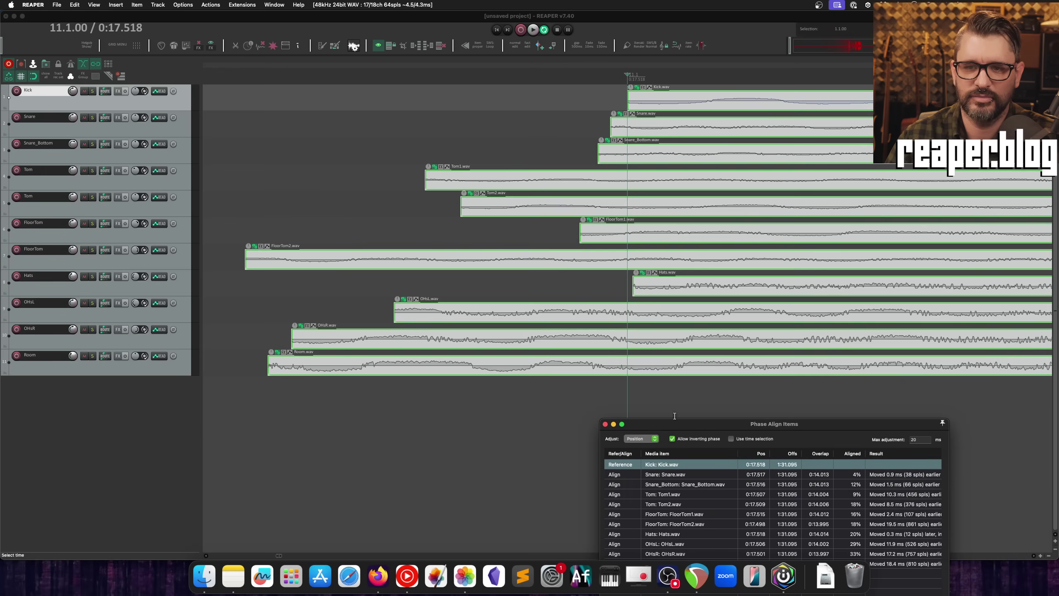
{"action": "scroll", "coordinate": [615, 316], "scroll_direction": "down", "scroll_amount": 3}
{"action": "scroll", "coordinate": [614, 316], "scroll_direction": "down", "scroll_amount": 2}
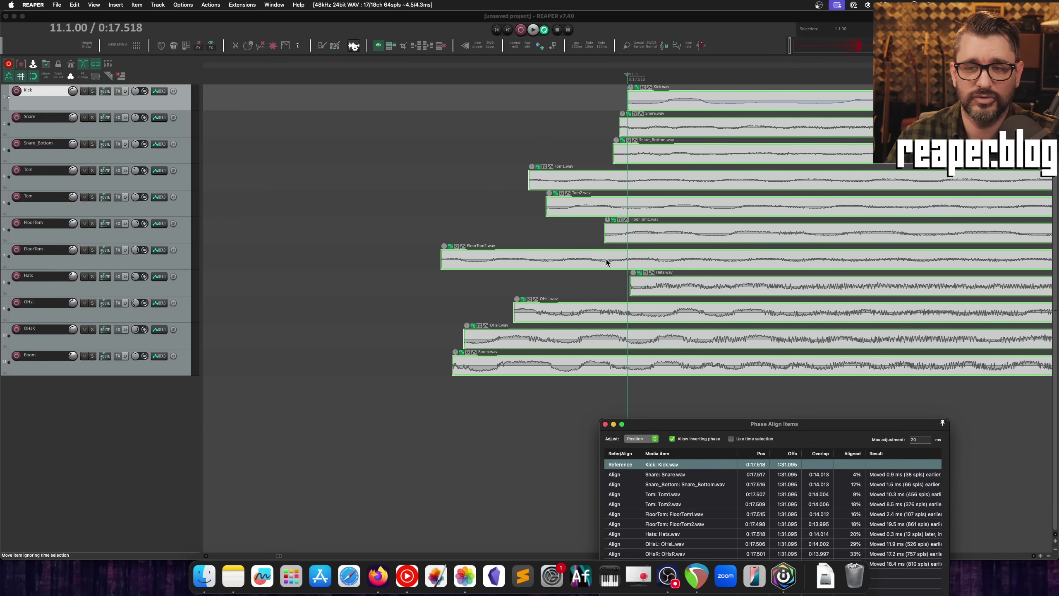
{"action": "scroll", "coordinate": [614, 276], "scroll_direction": "down", "scroll_amount": 2}
{"action": "scroll", "coordinate": [614, 276], "scroll_direction": "down", "scroll_amount": 2}
{"action": "scroll", "coordinate": [605, 273], "scroll_direction": "down", "scroll_amount": 3}
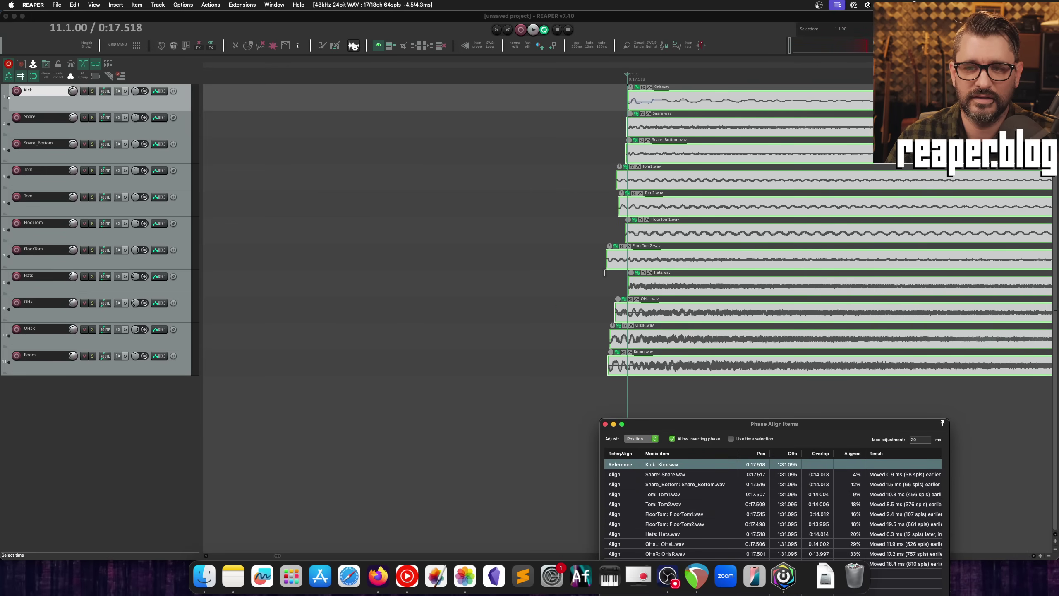
{"action": "scroll", "coordinate": [604, 273], "scroll_direction": "down", "scroll_amount": 3}
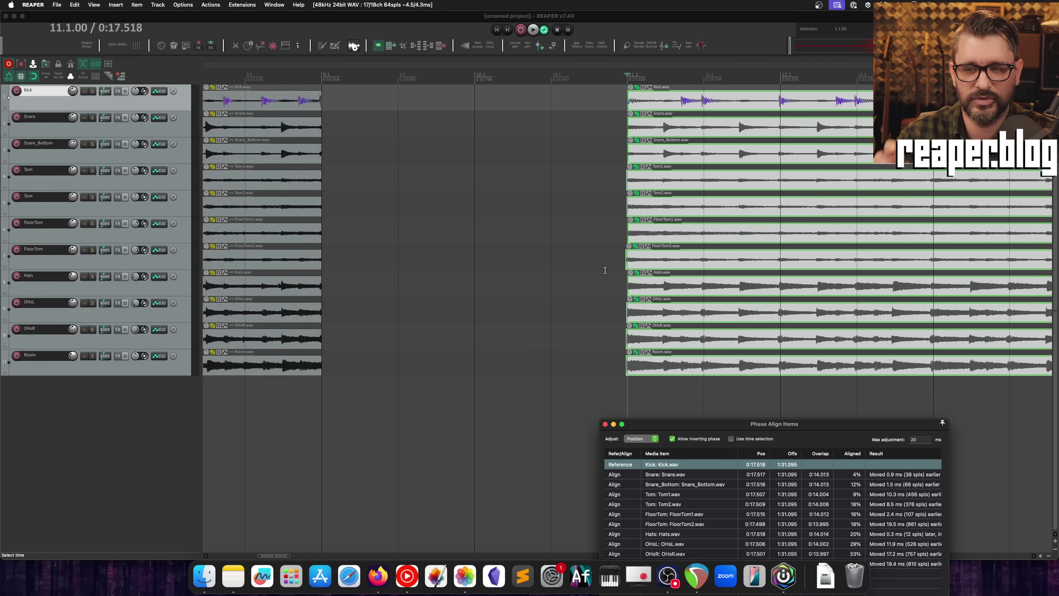
{"action": "scroll", "coordinate": [605, 270], "scroll_direction": "down", "scroll_amount": 2}
{"action": "scroll", "coordinate": [605, 271], "scroll_direction": "right", "scroll_amount": 5}
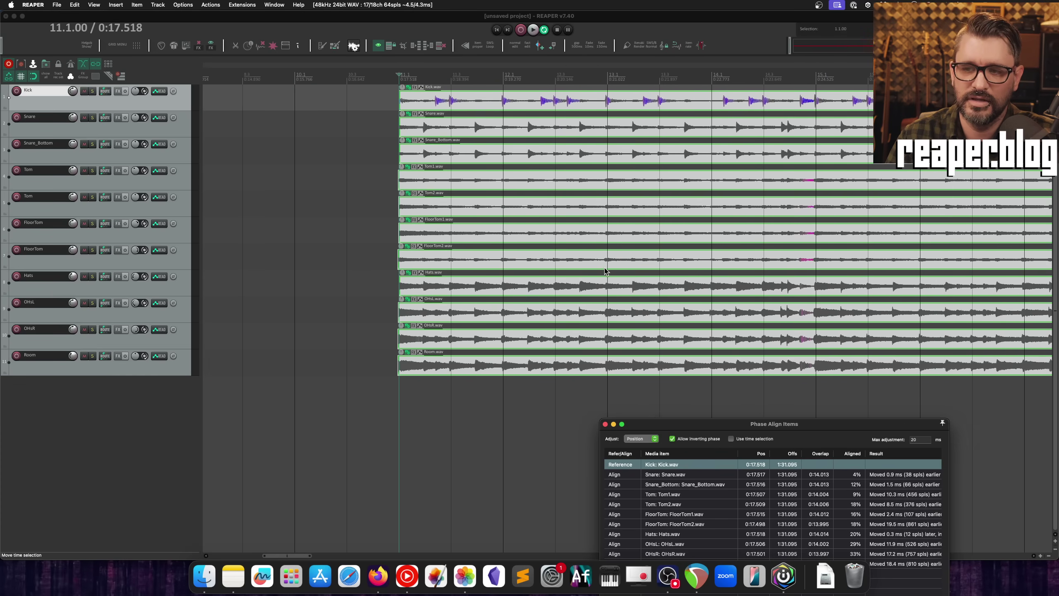
{"action": "scroll", "coordinate": [605, 270], "scroll_direction": "down", "scroll_amount": 2}
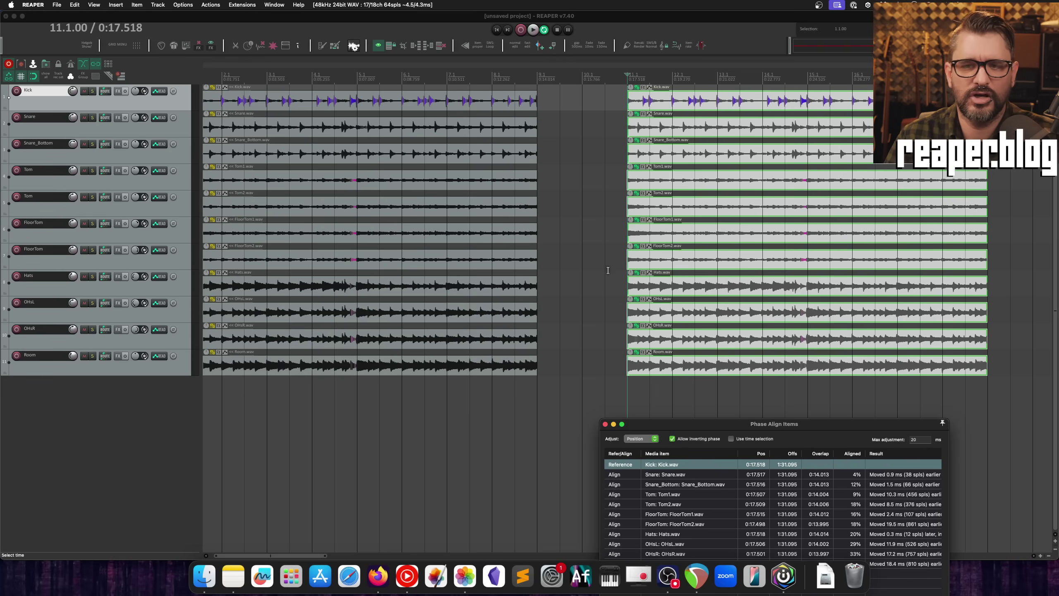
{"action": "scroll", "coordinate": [608, 270], "scroll_direction": "right", "scroll_amount": 5}
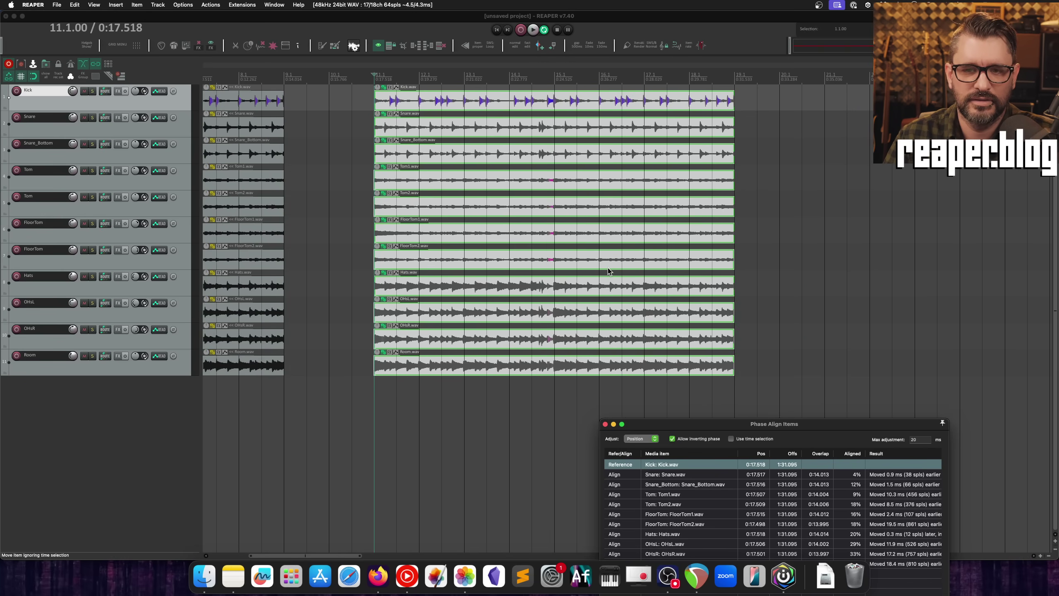
{"action": "scroll", "coordinate": [438, 176], "scroll_direction": "down", "scroll_amount": 2}
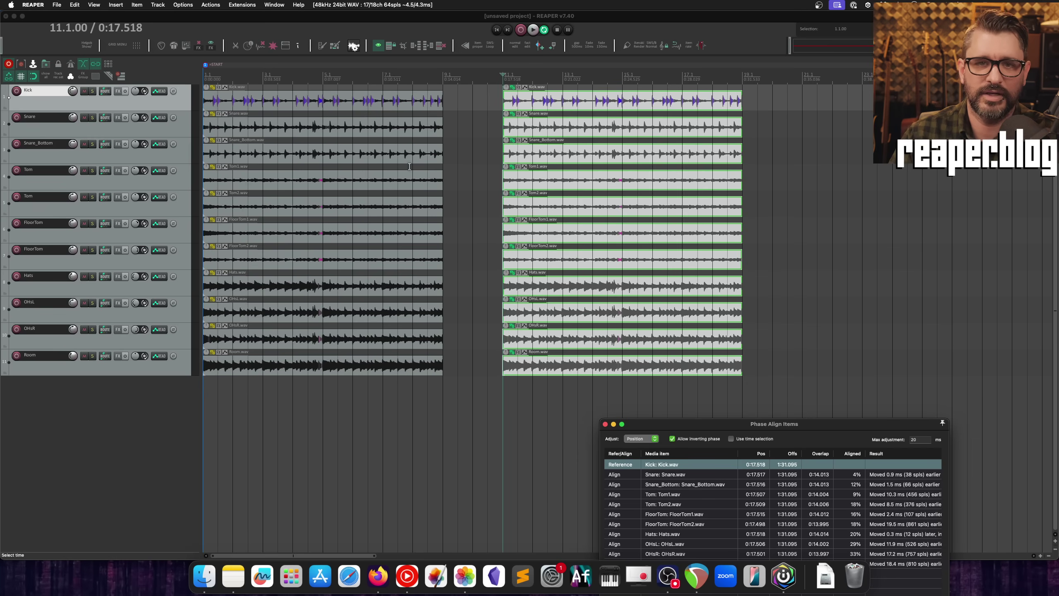
{"action": "left_click", "coordinate": [268, 68]}
{"action": "key", "text": "Home"}
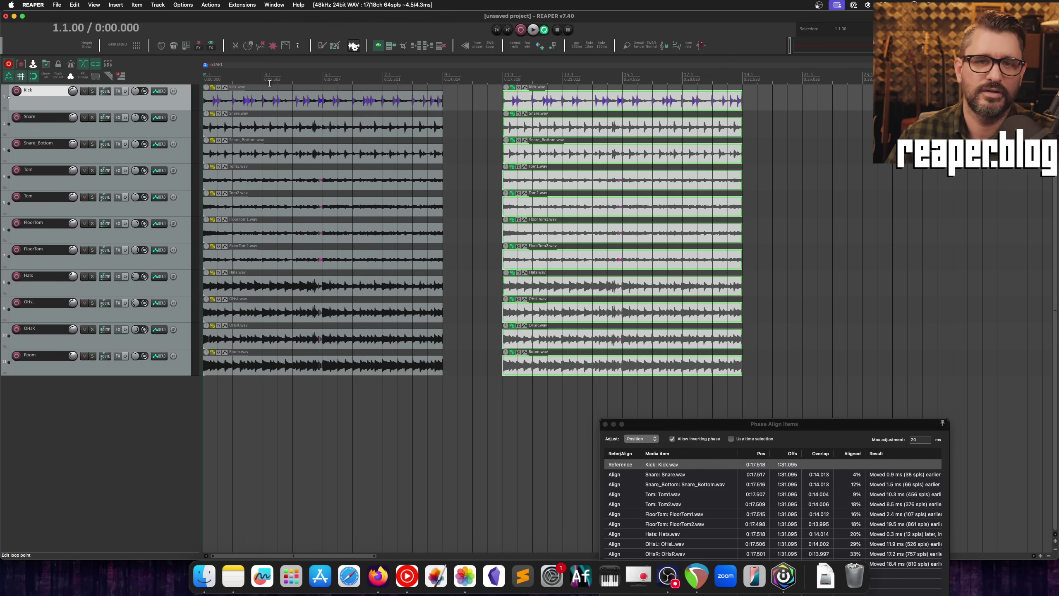
{"action": "key", "text": "space"}
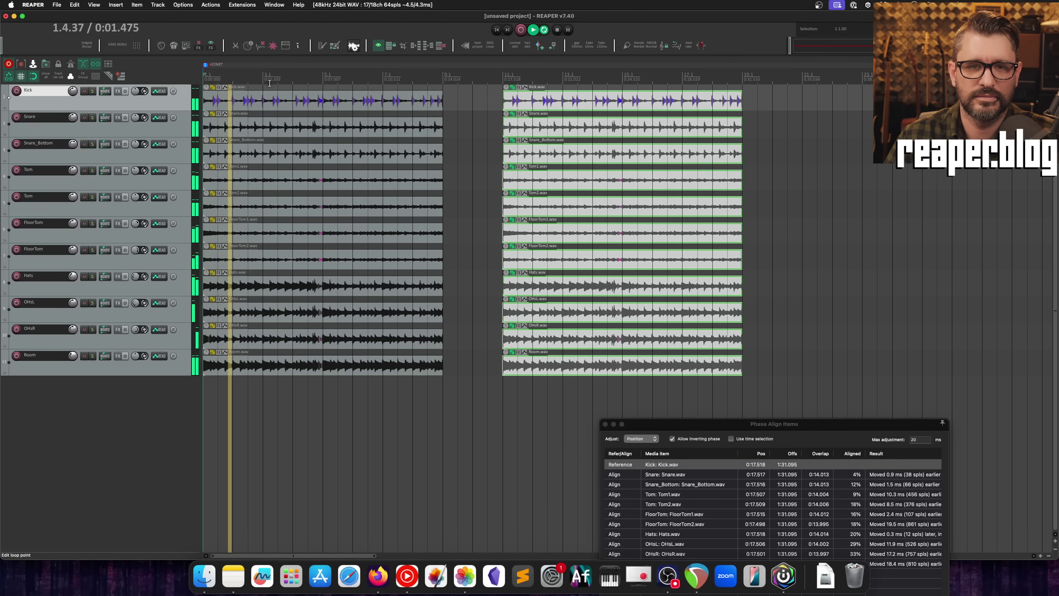
{"action": "key", "text": "space"}
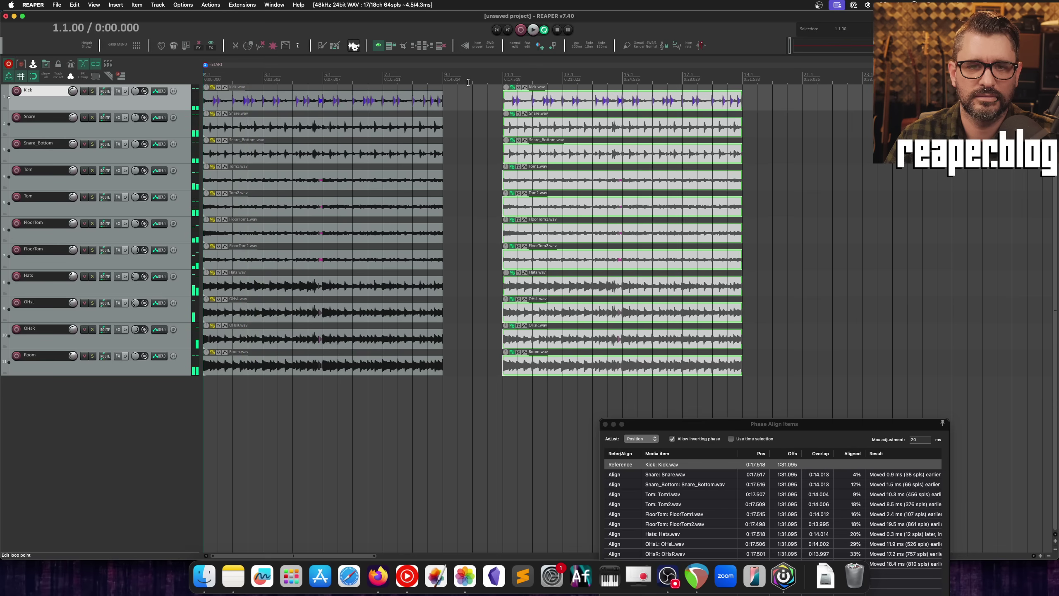
{"action": "left_click", "coordinate": [499, 78]}
{"action": "key", "text": "space"}
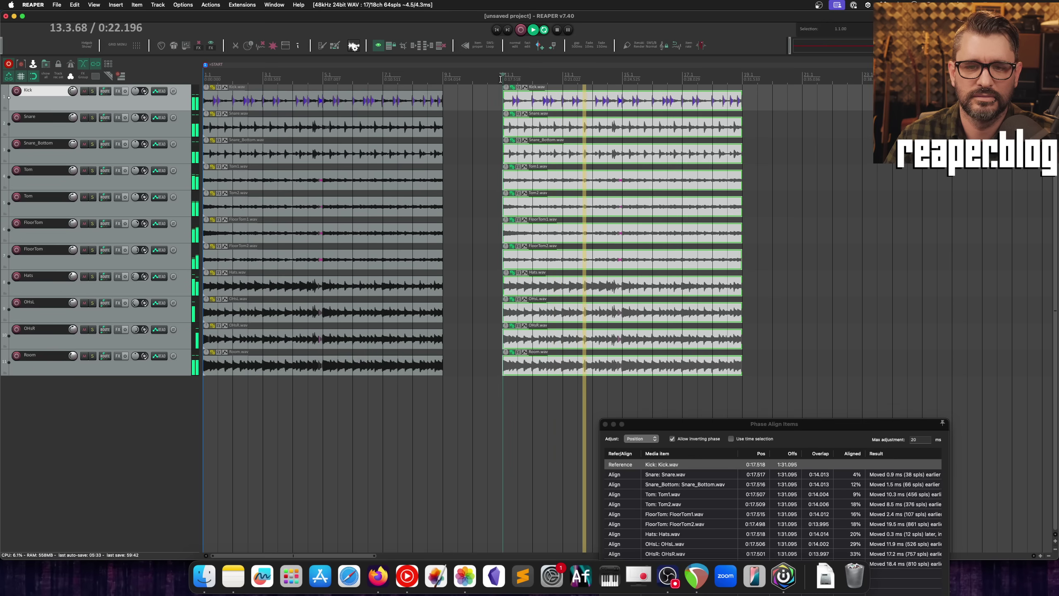
{"action": "key", "text": "space"}
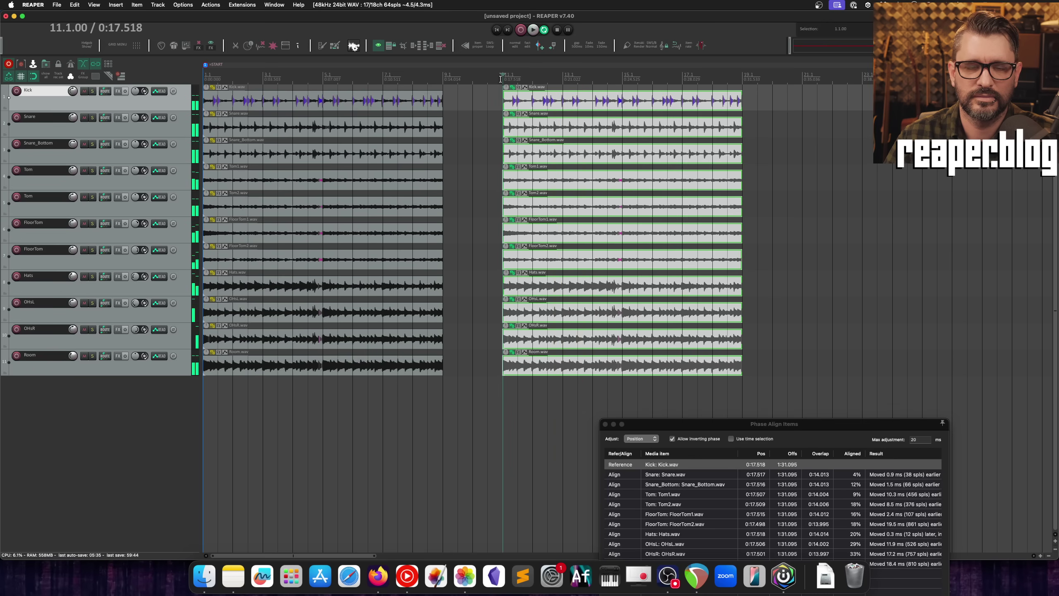
- Undo the Kick alignment and realign the bar-11 copies to OHsL, moving Kick 11.9 ms later
{"action": "key", "text": "super+z"}
{"action": "key", "text": "super+z"}
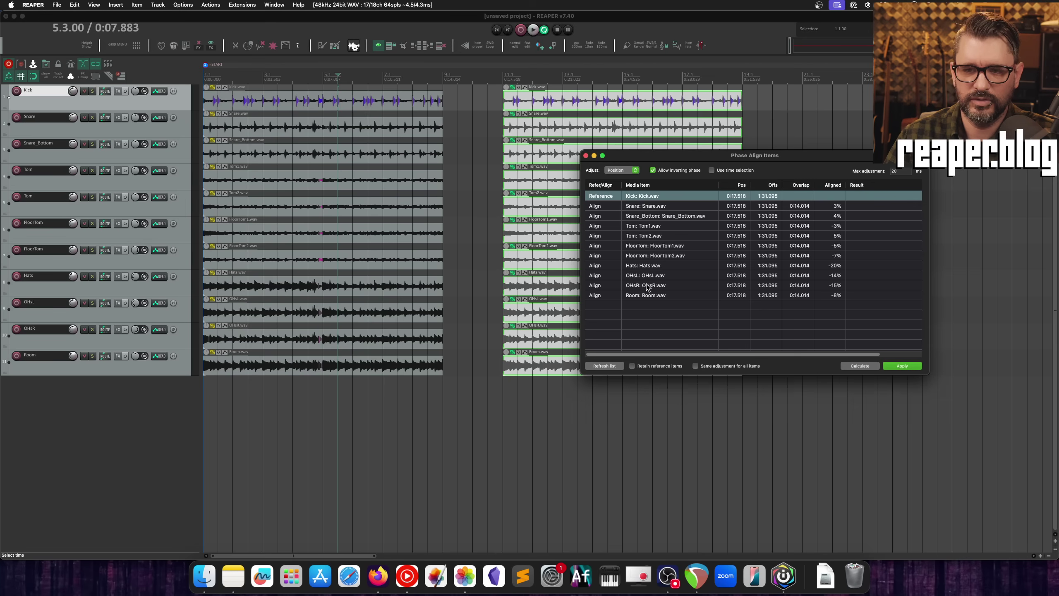
{"action": "left_click", "coordinate": [648, 275]}
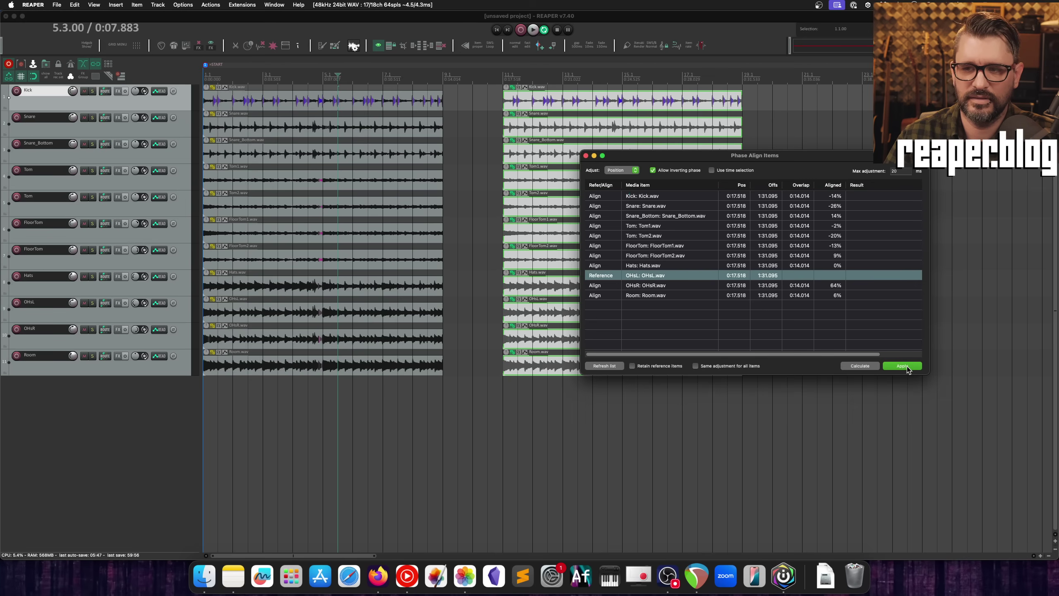
{"action": "left_click", "coordinate": [902, 366]}
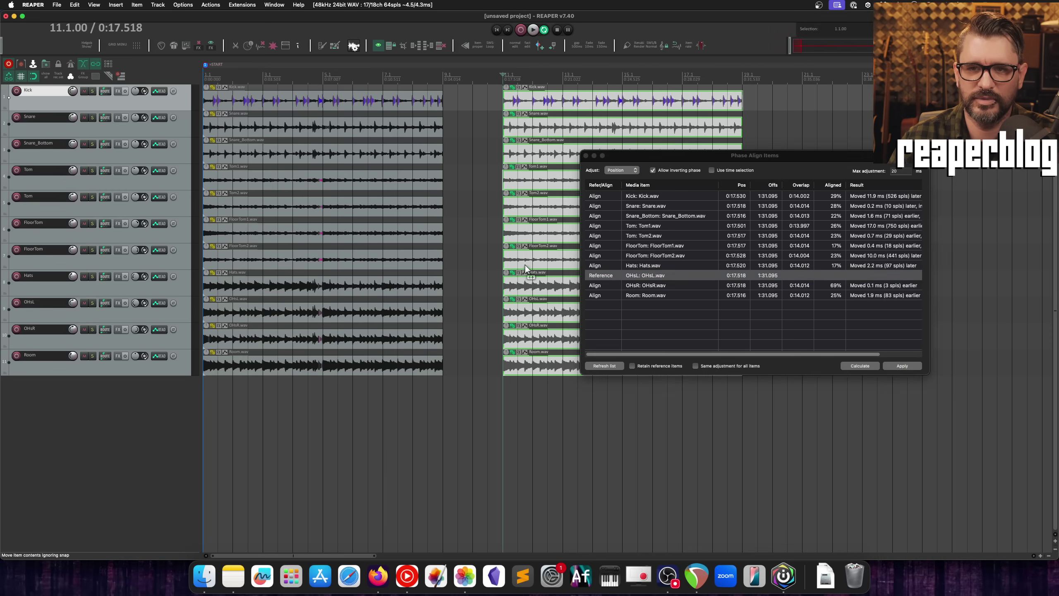
{"action": "scroll", "coordinate": [525, 271], "scroll_direction": "up", "scroll_amount": 8}
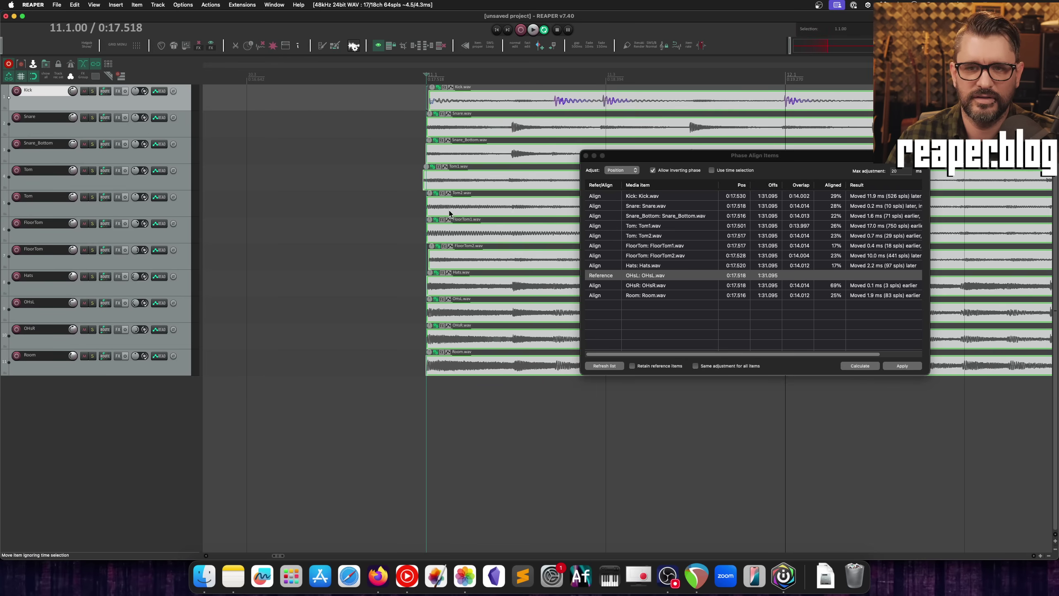
{"action": "scroll", "coordinate": [443, 250], "scroll_direction": "up", "scroll_amount": 5}
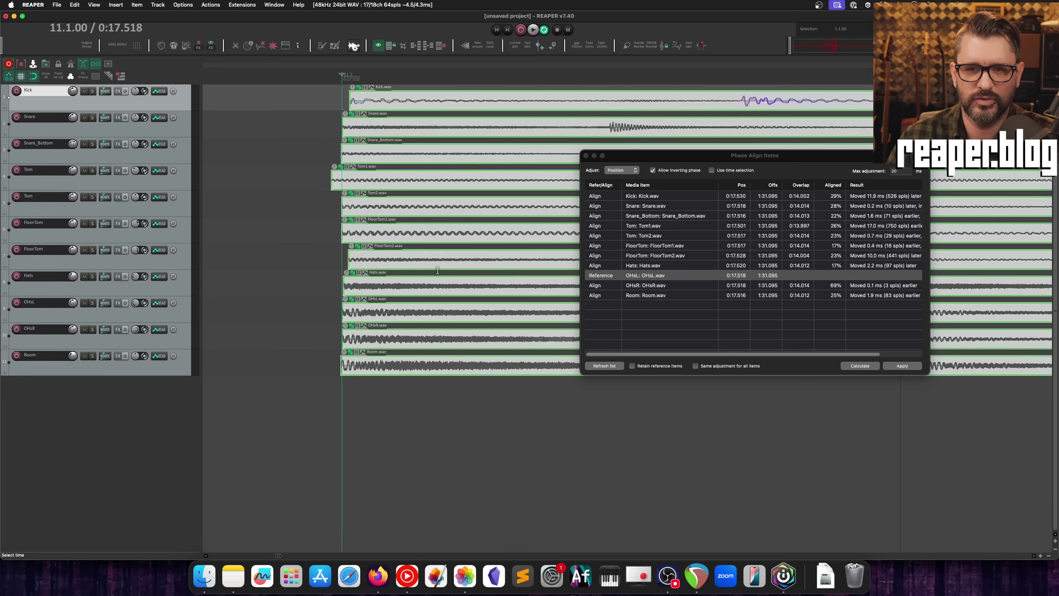
{"action": "scroll", "coordinate": [437, 270], "scroll_direction": "down", "scroll_amount": 8}
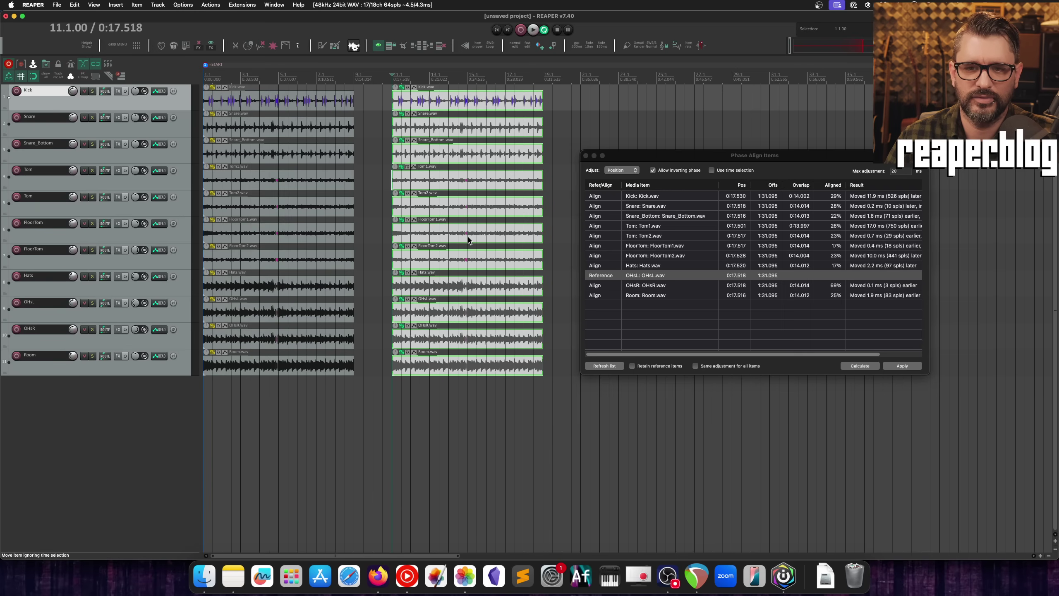
{"action": "key", "text": "space"}
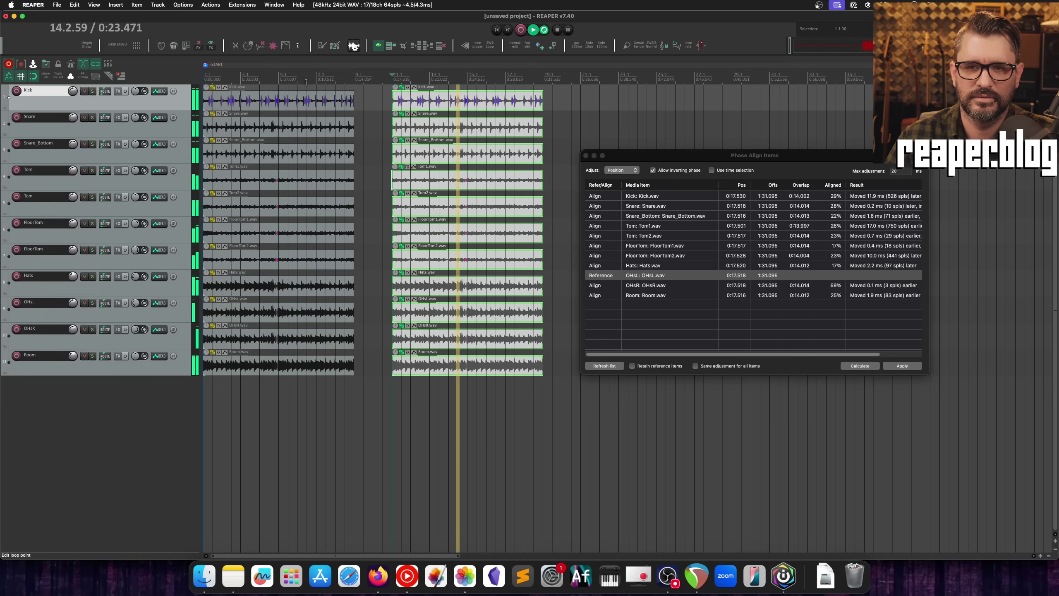
{"action": "left_click", "coordinate": [280, 80]}
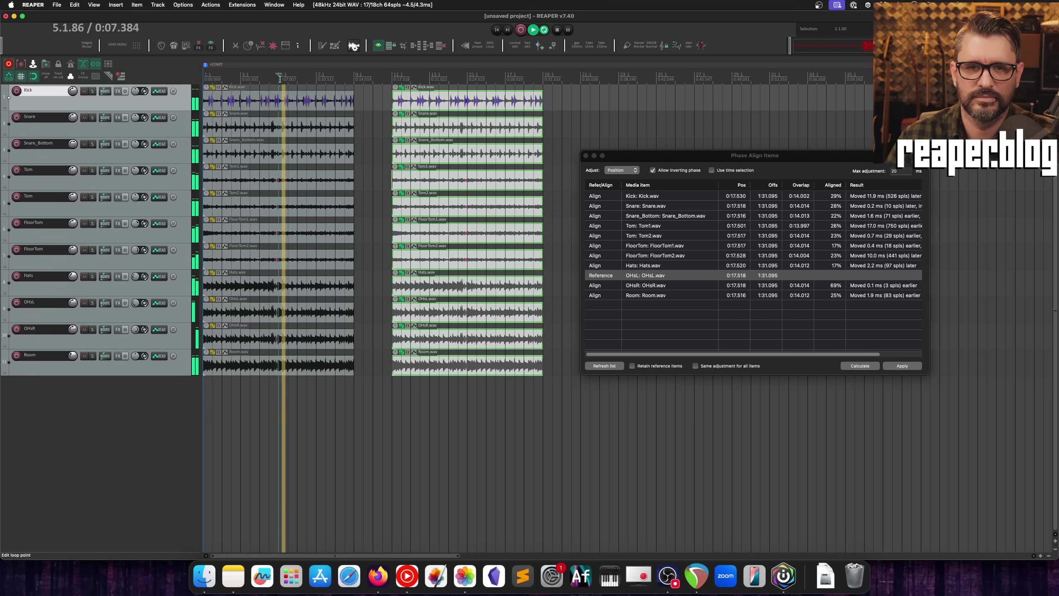
{"action": "left_click", "coordinate": [468, 80]}
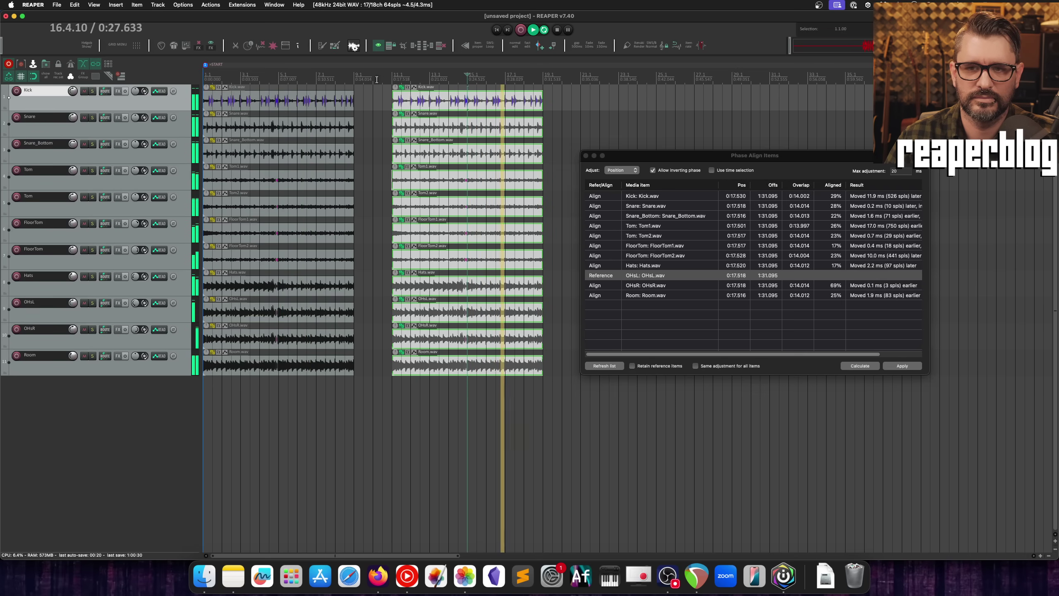
{"action": "key", "text": "space"}
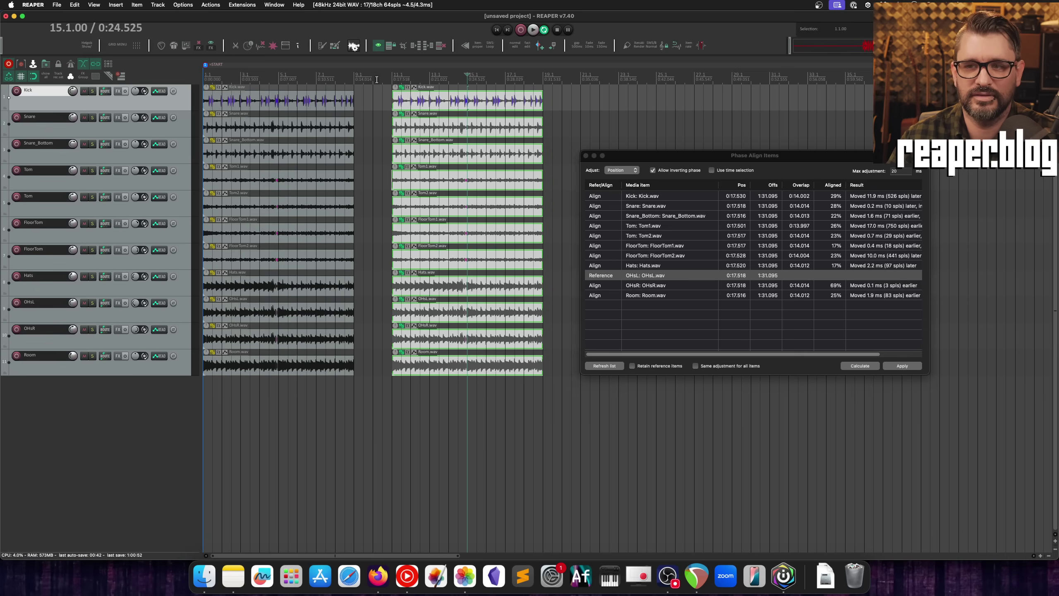
- Switch the Phase Align Items Adjust setting from Position to Contents
{"action": "left_click_drag", "start_coordinate": [626, 155], "coordinate": [446, 118]}
{"action": "left_click", "coordinate": [436, 135]}
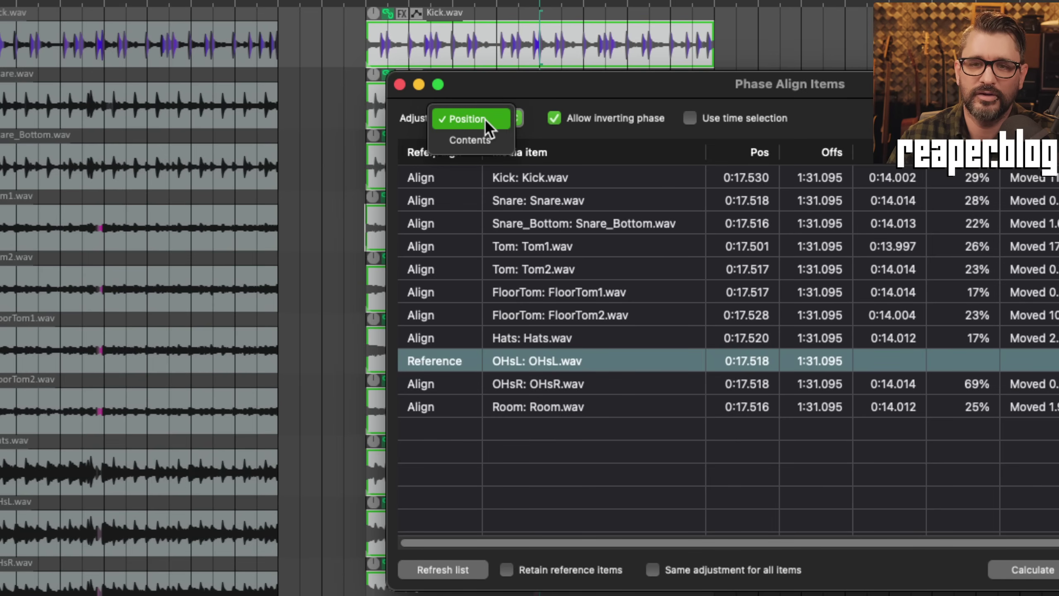
{"action": "left_click", "coordinate": [485, 141]}
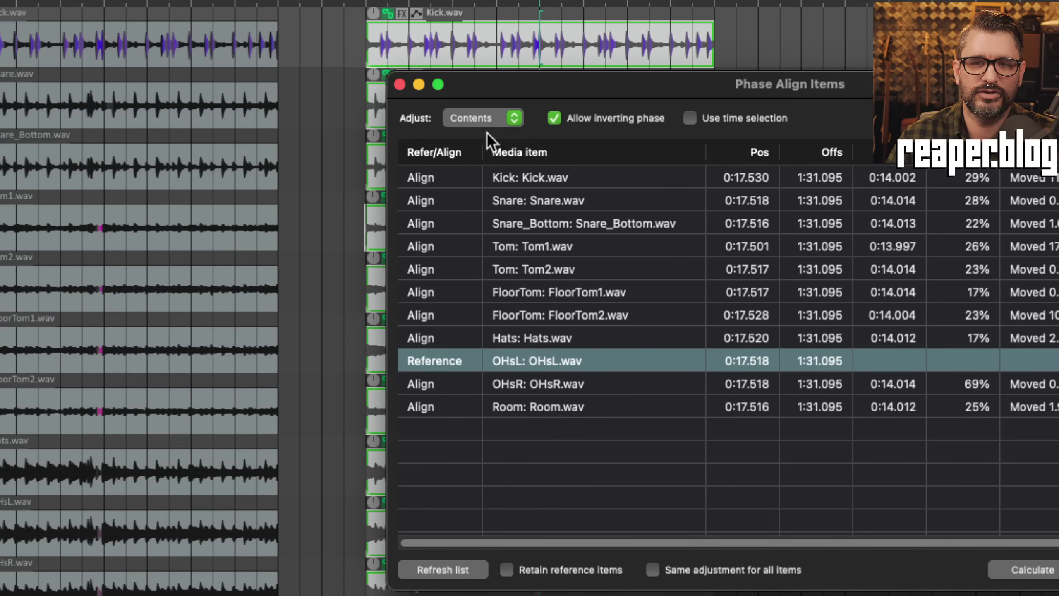
{"action": "left_click", "coordinate": [486, 121]}
{"action": "left_click", "coordinate": [482, 125]}
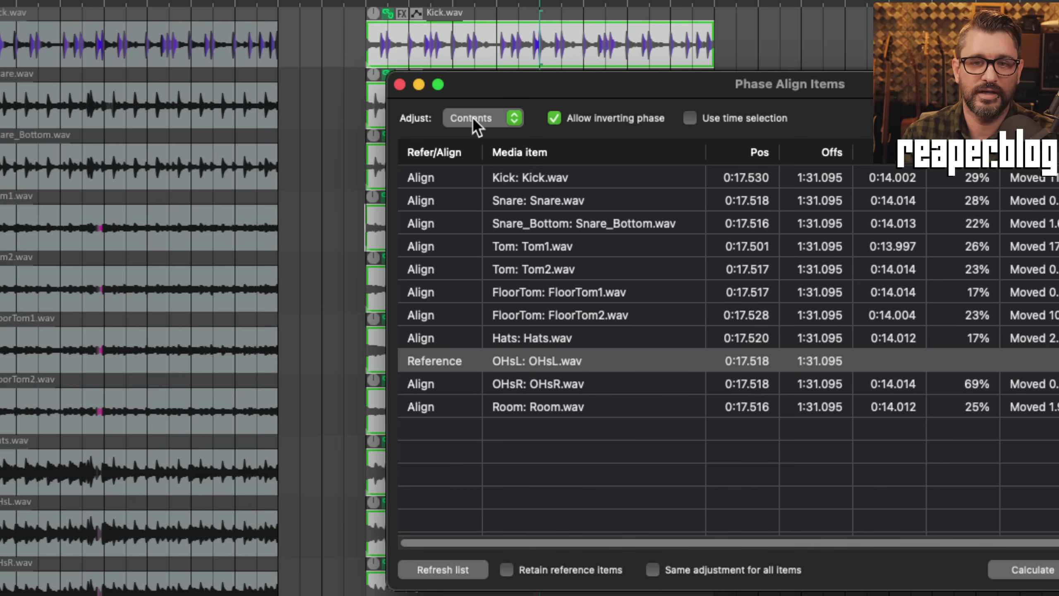
{"action": "left_click", "coordinate": [369, 80]}
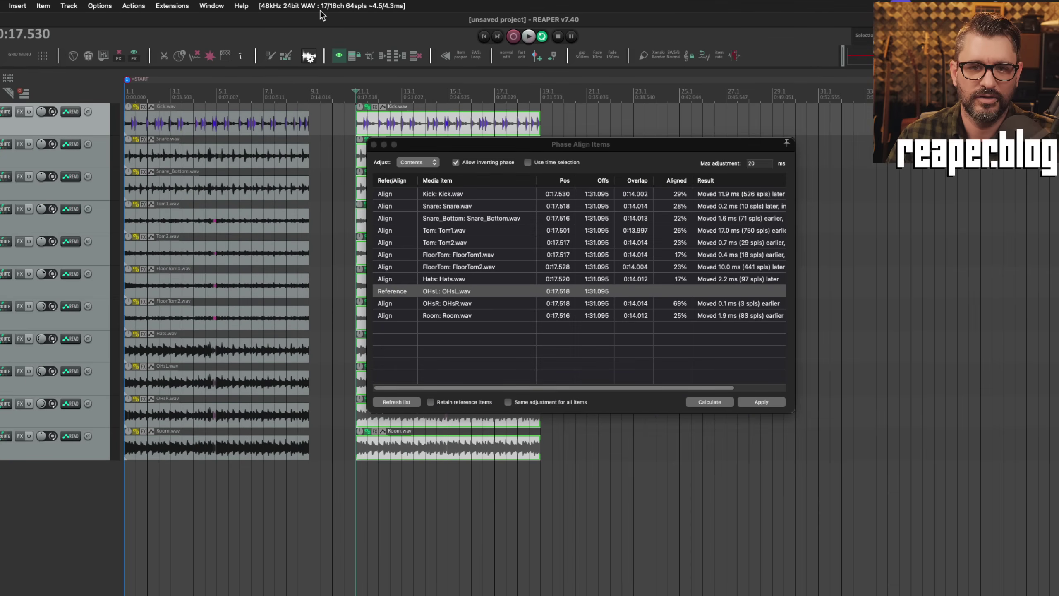
- Move the Phase Align Items window about 180 px right to uncover the copies' start
{"action": "left_click_drag", "start_coordinate": [454, 148], "coordinate": [530, 148]}
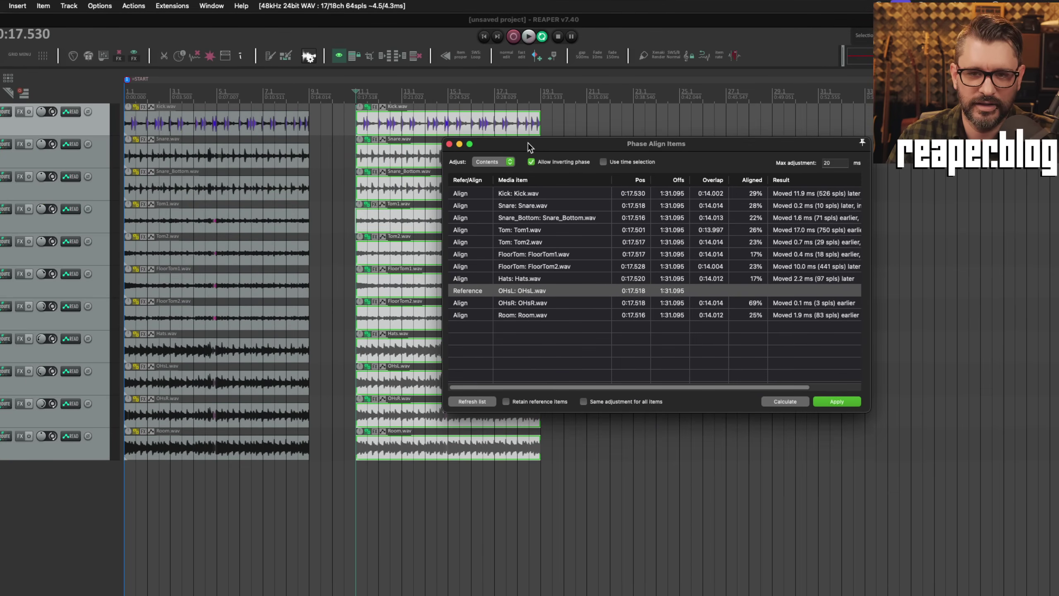